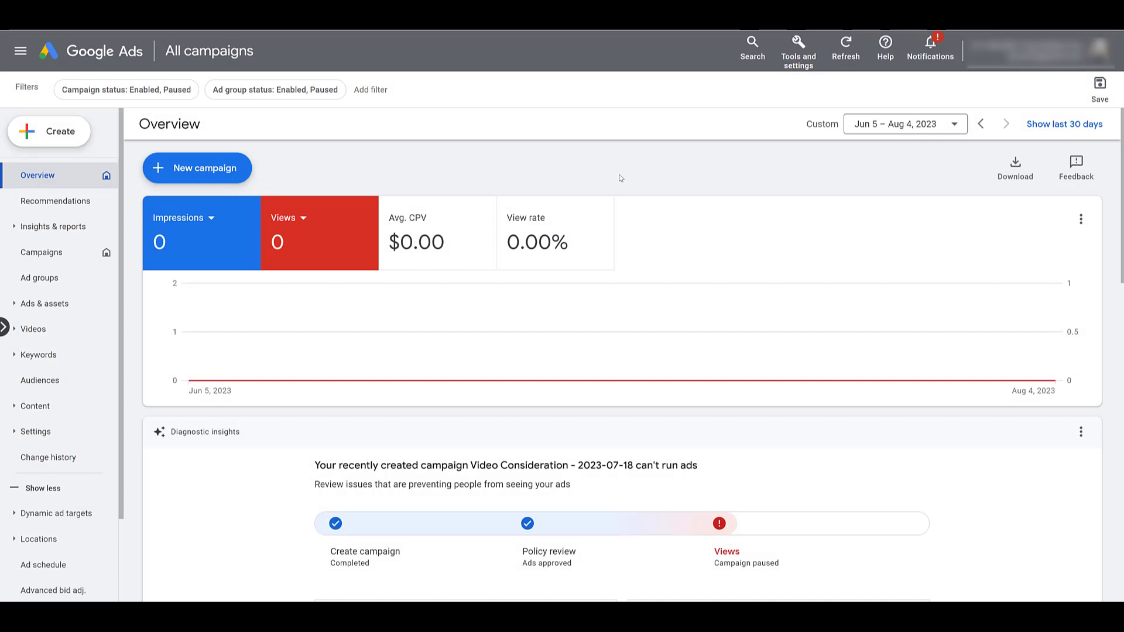
From Tools and settings > Business data, add a new Page feed with the + button
click(798, 65)
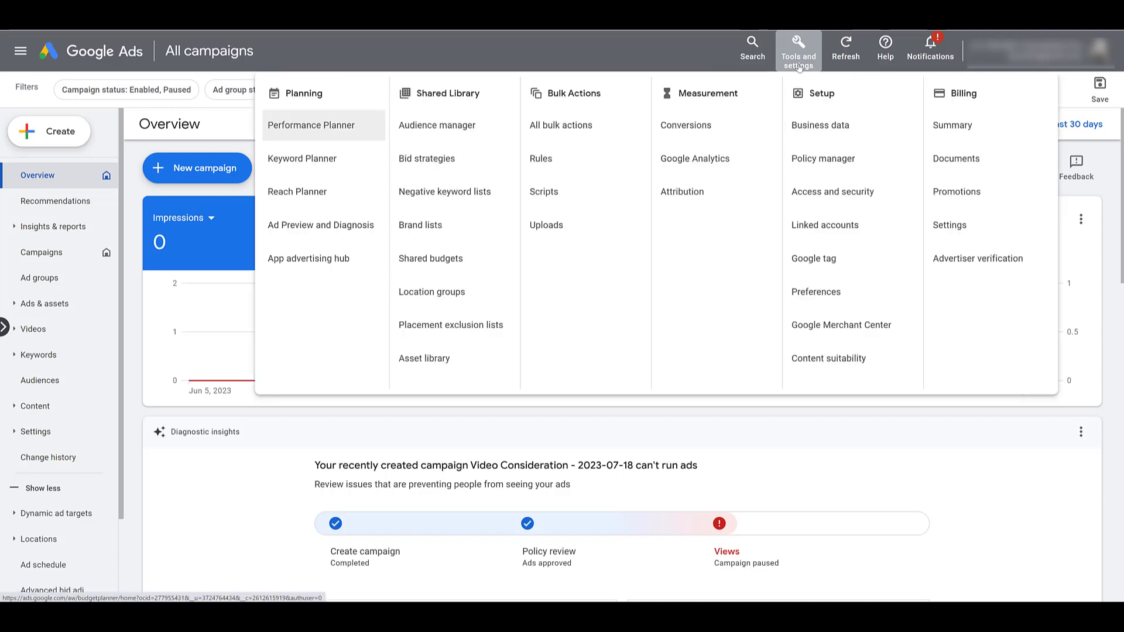
click(851, 127)
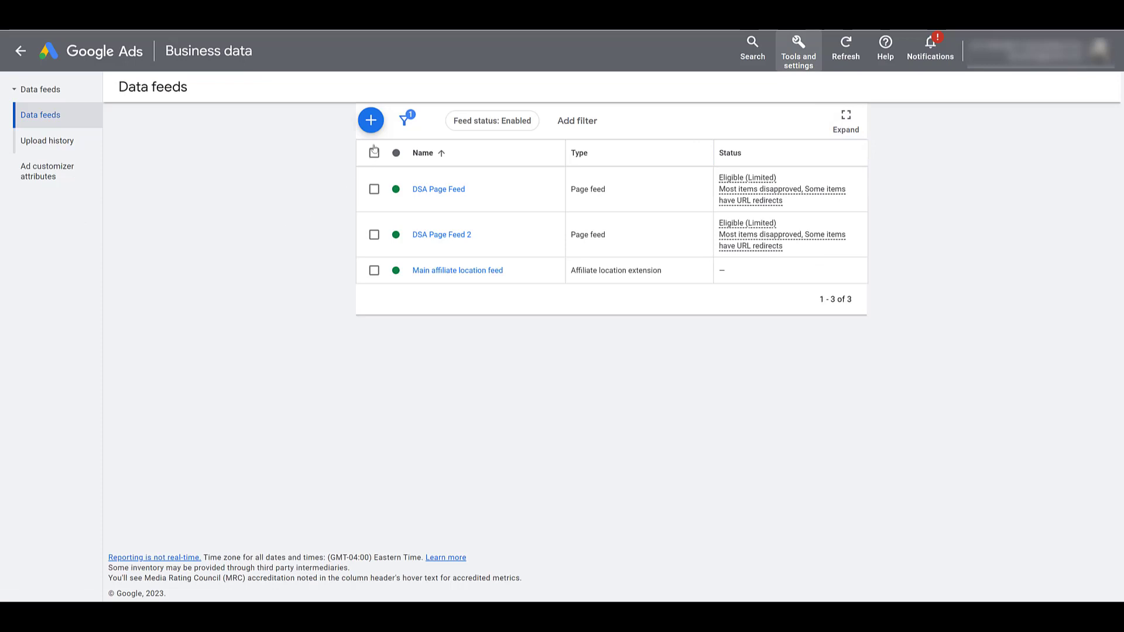
click(375, 125)
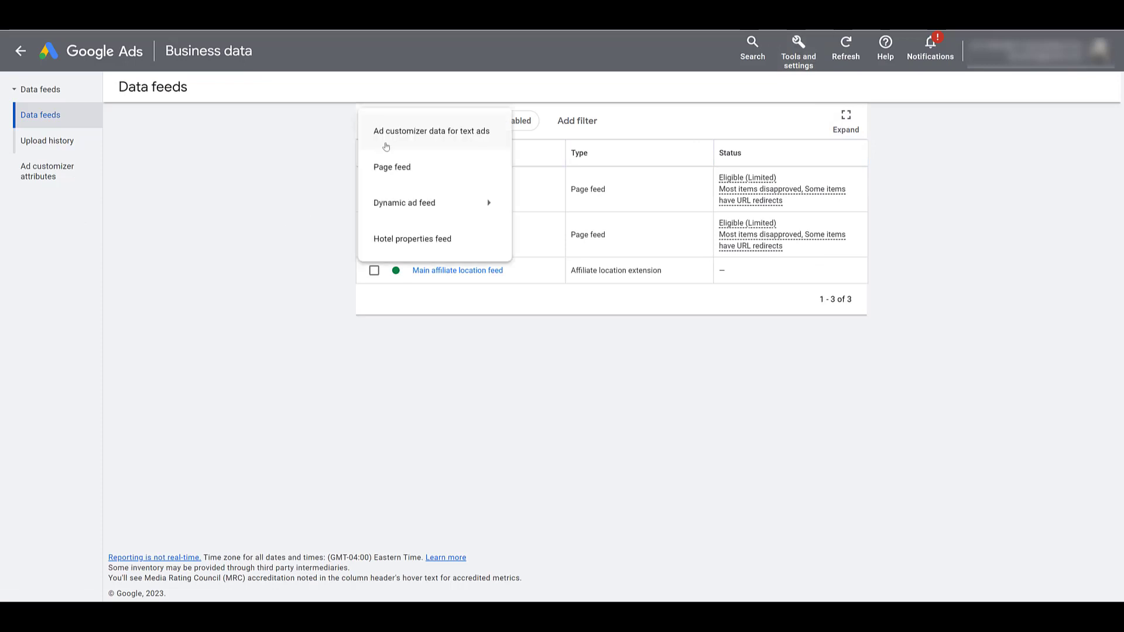
click(441, 180)
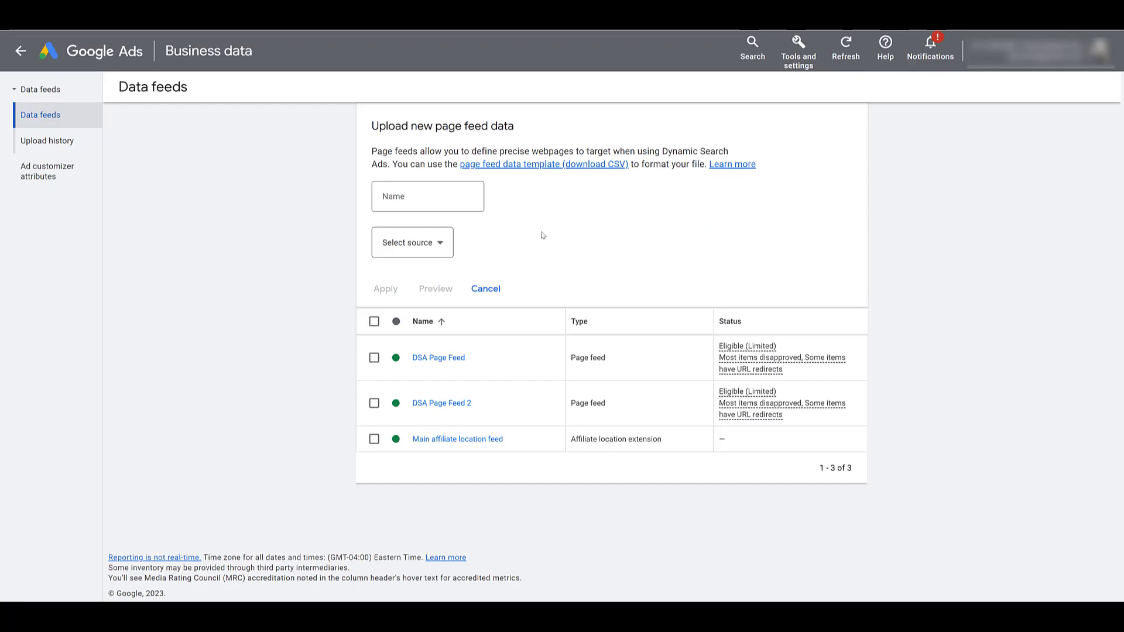
Name the page feed 'Blog Feed', source it from the uploaded page-feed-template (2).csv, and apply
click(437, 197)
text(Blog Feed)
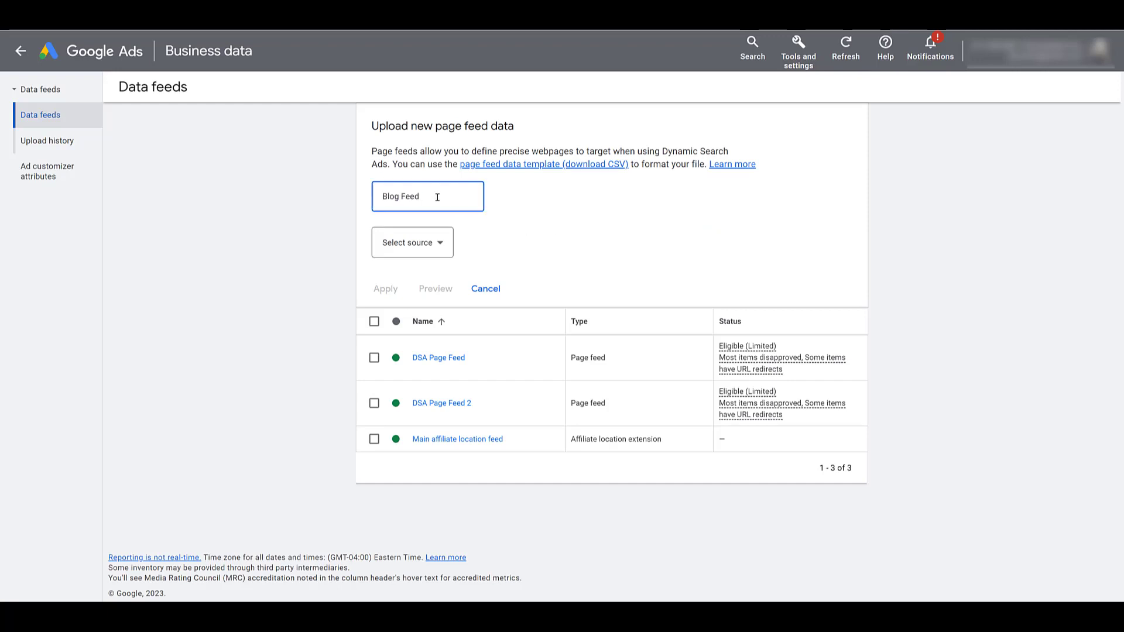
click(442, 244)
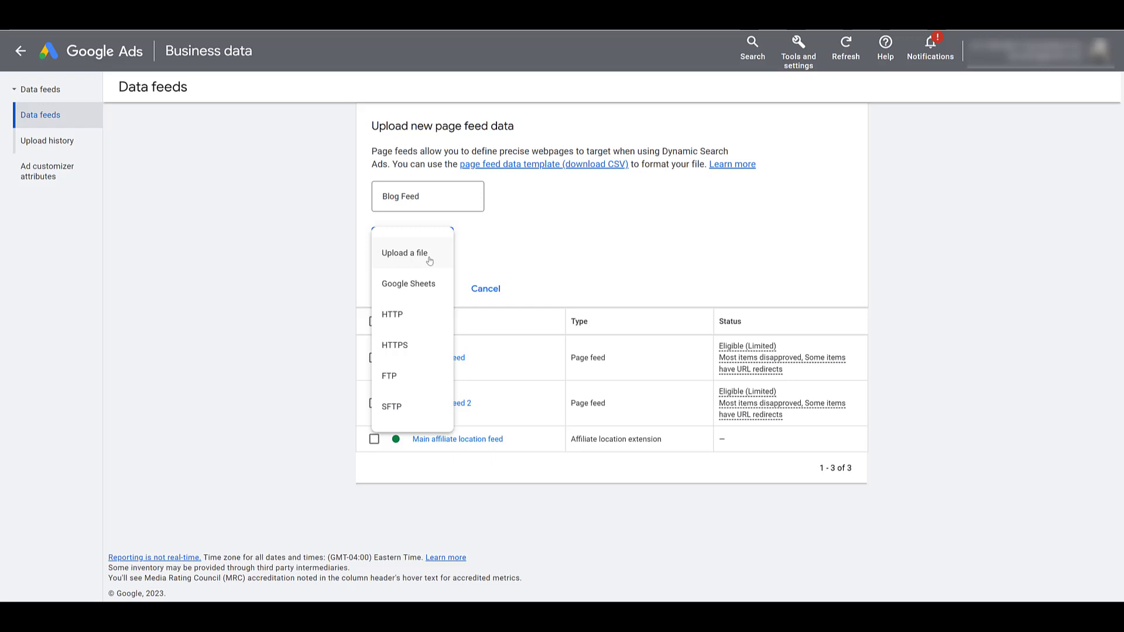
click(440, 291)
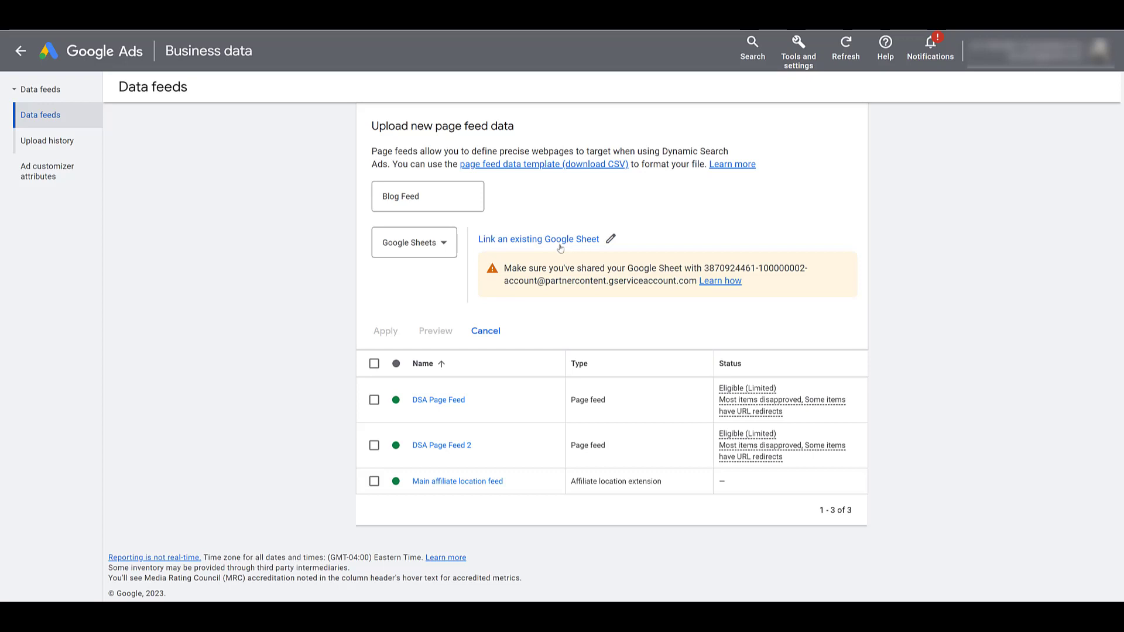
click(445, 244)
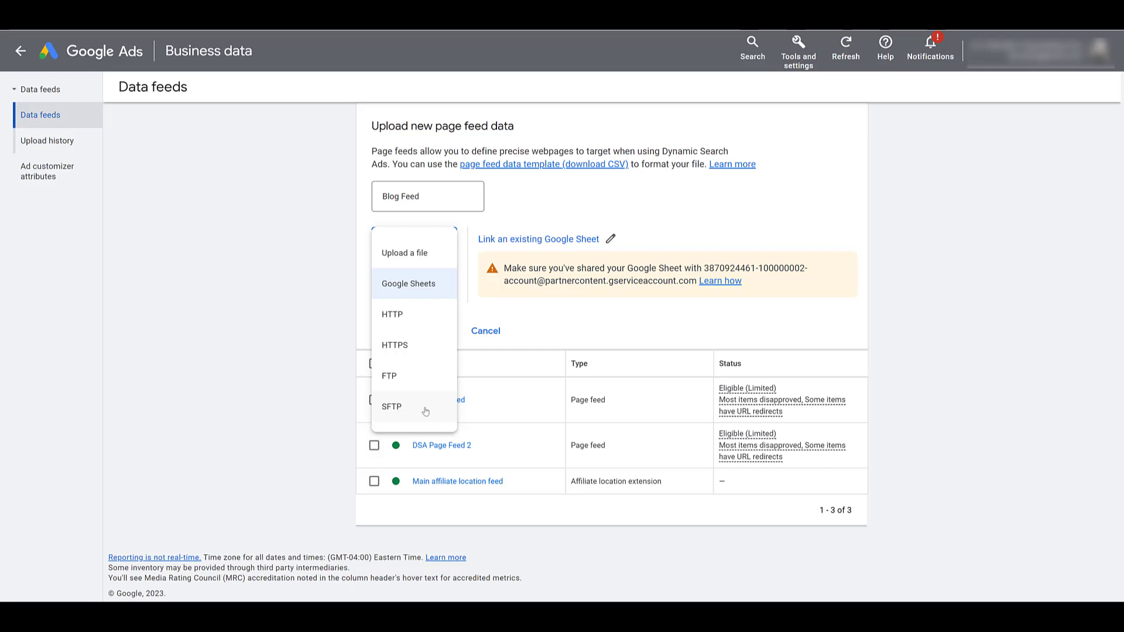
click(429, 251)
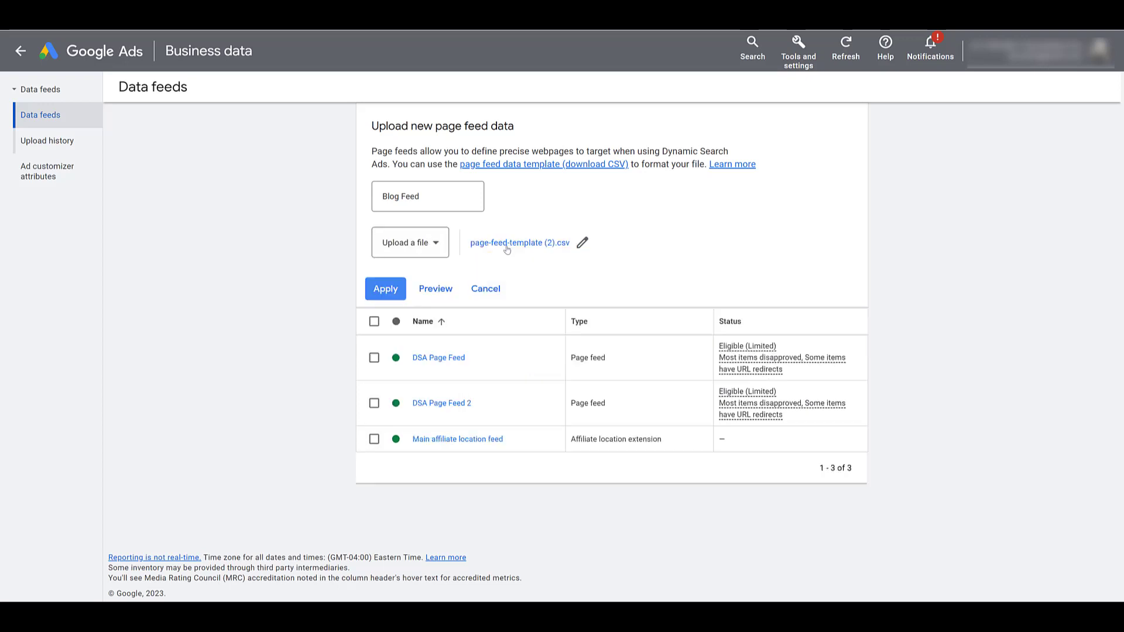
click(377, 291)
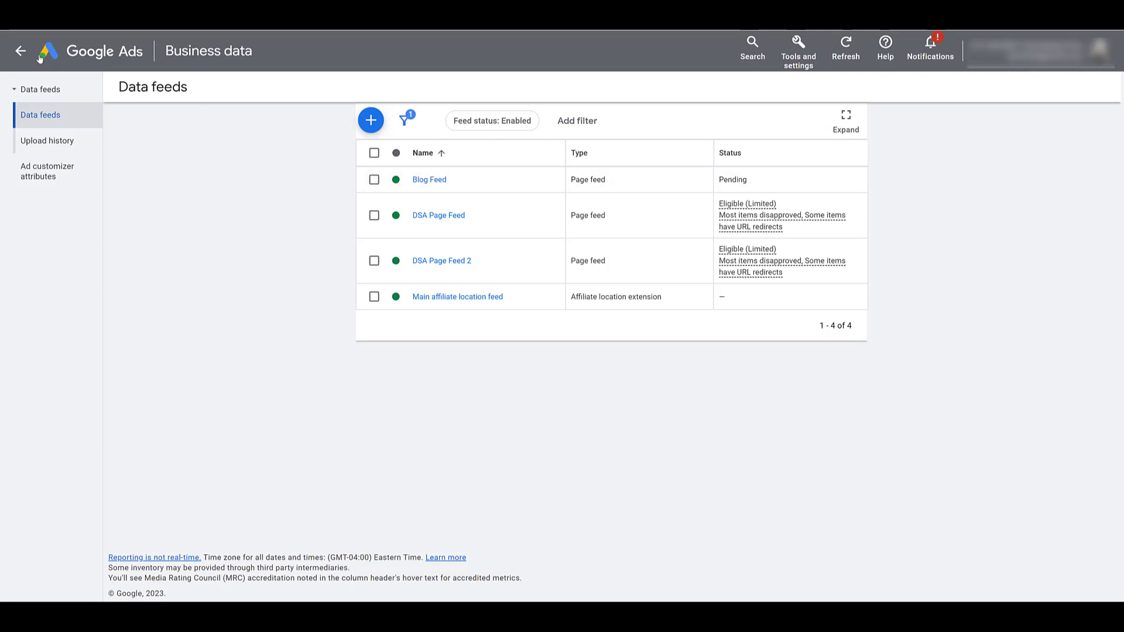
From Overview, create a new campaign with the Leads objective and Performance Max type, reaching Bidding
click(18, 52)
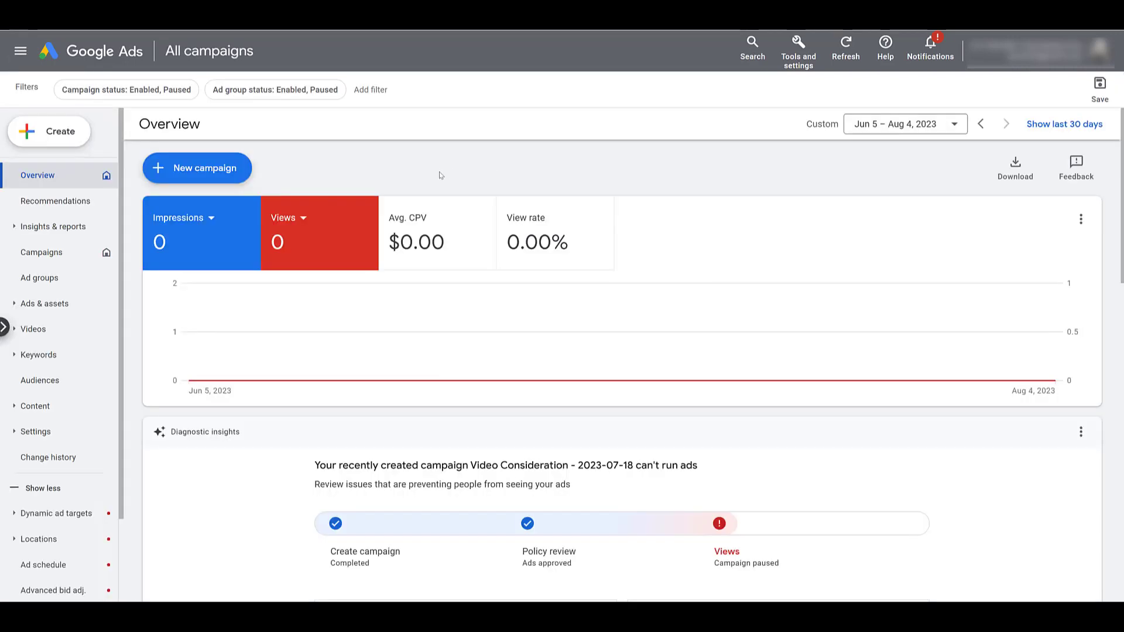
click(218, 178)
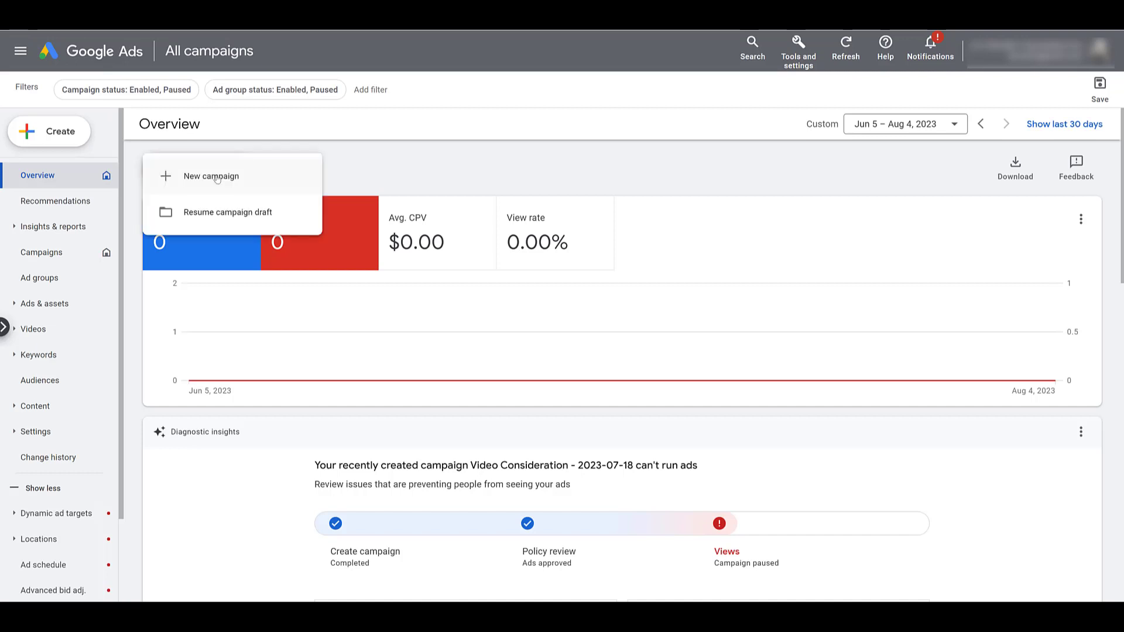
click(212, 176)
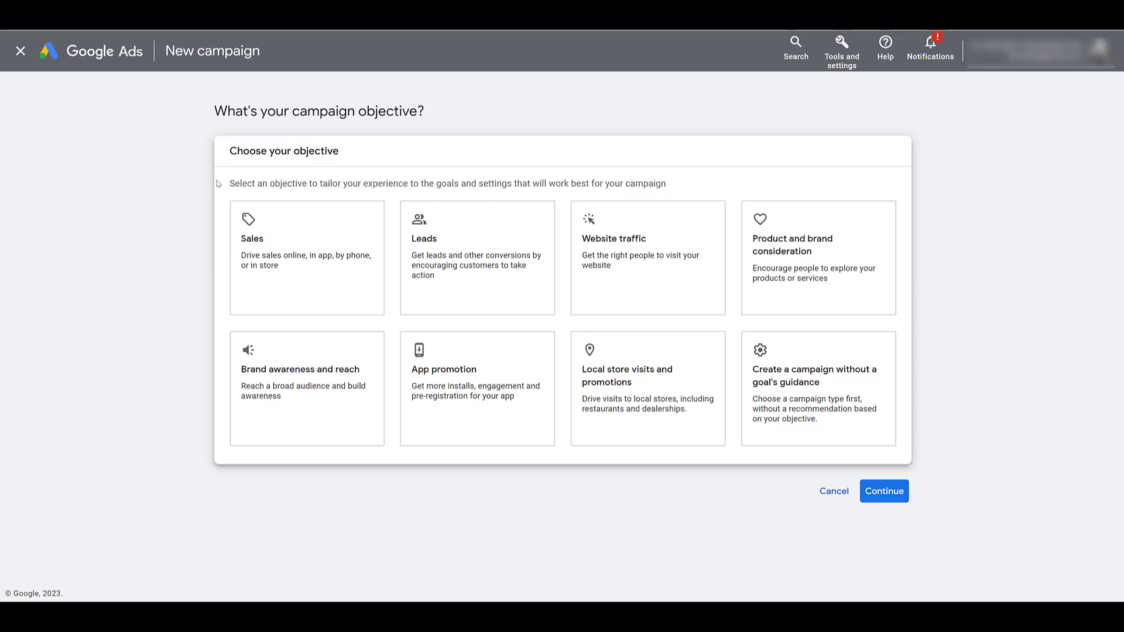
click(478, 277)
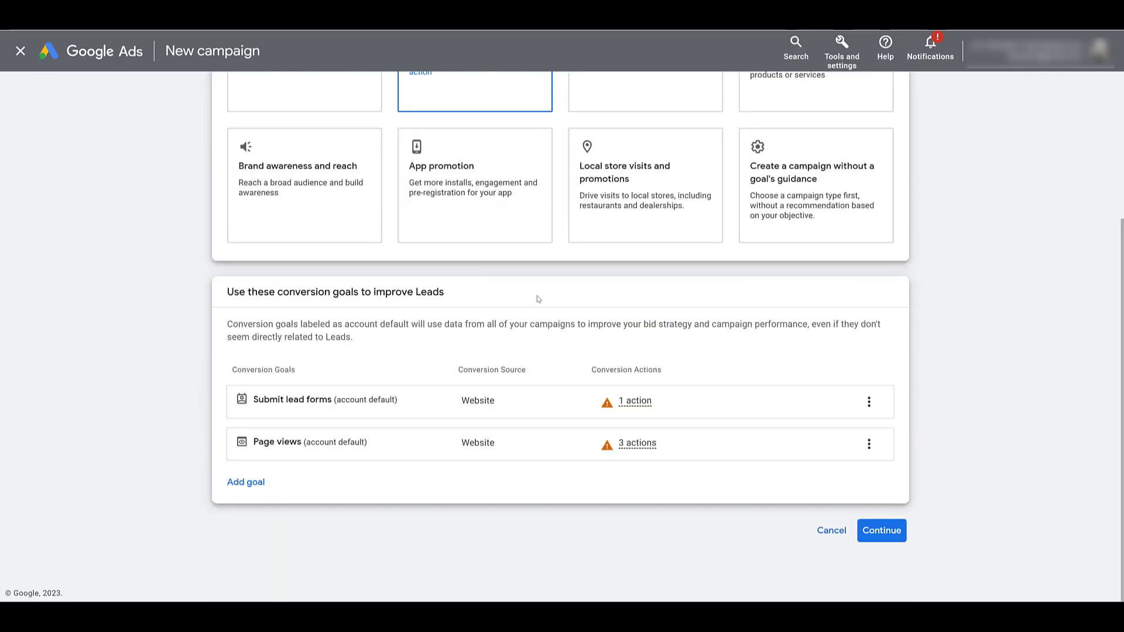
click(868, 531)
click(520, 433)
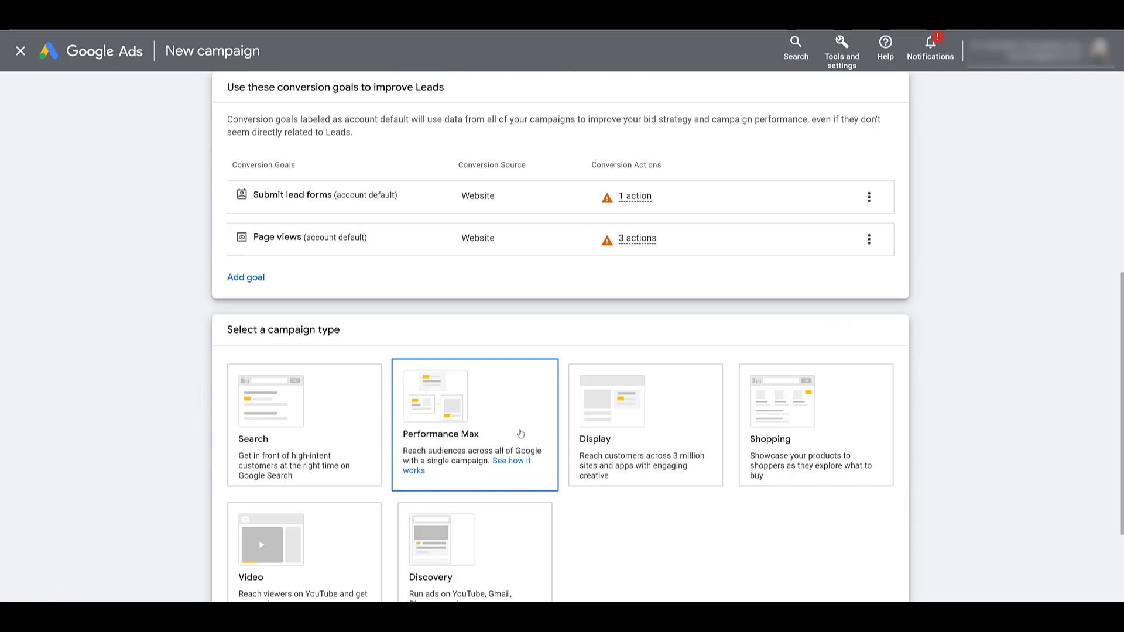
click(520, 434)
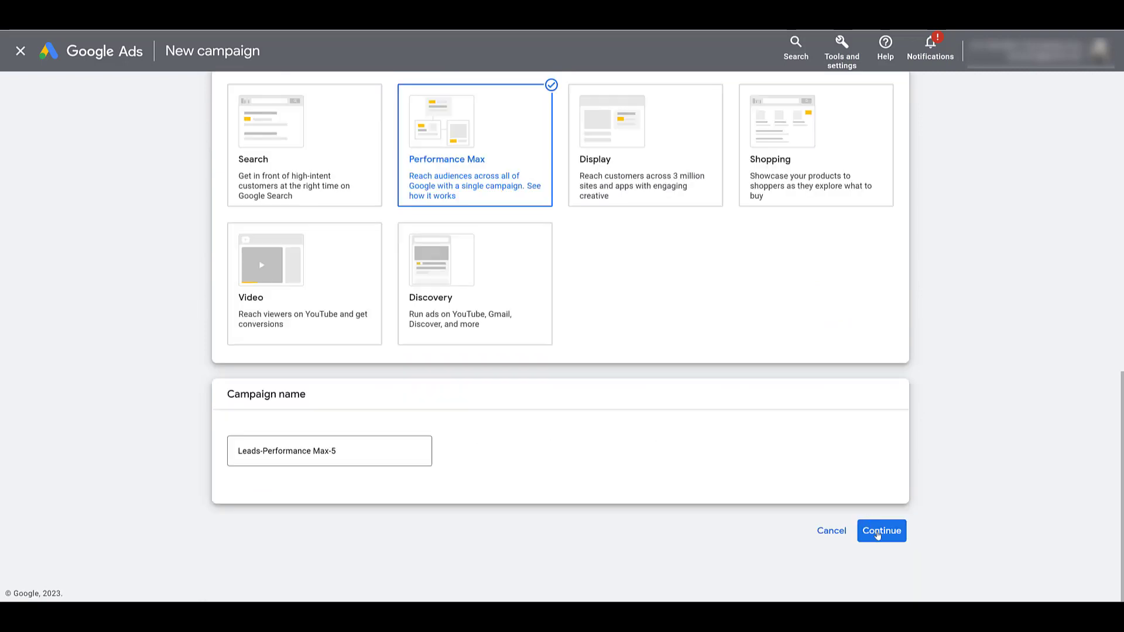
click(881, 532)
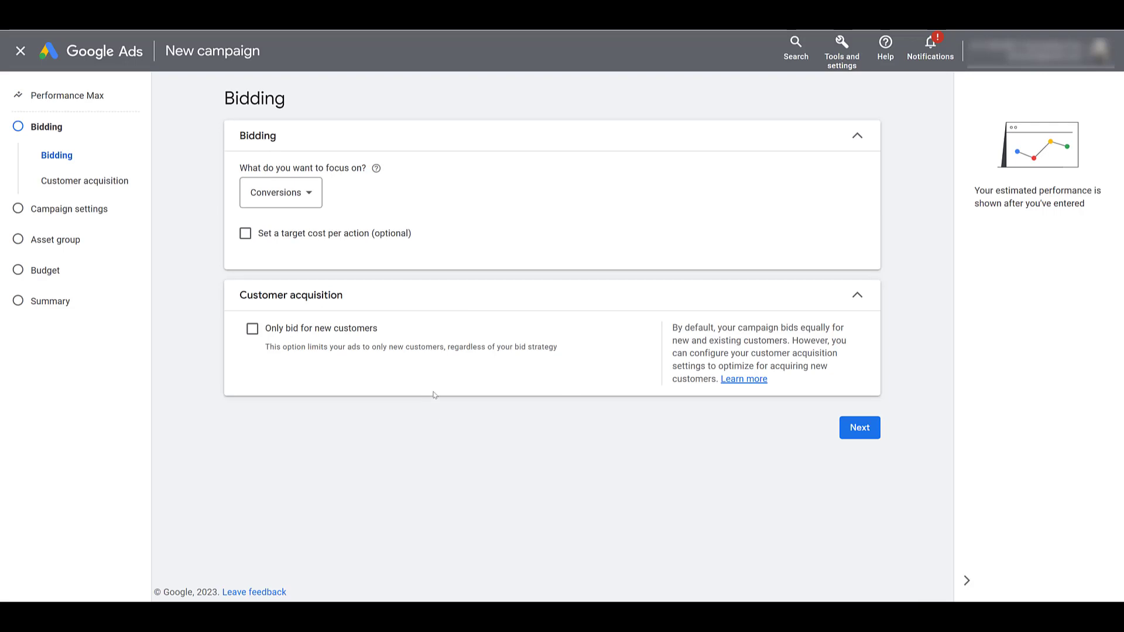
Go to Campaign settings, check Automatically created assets, and expand More settings
click(96, 217)
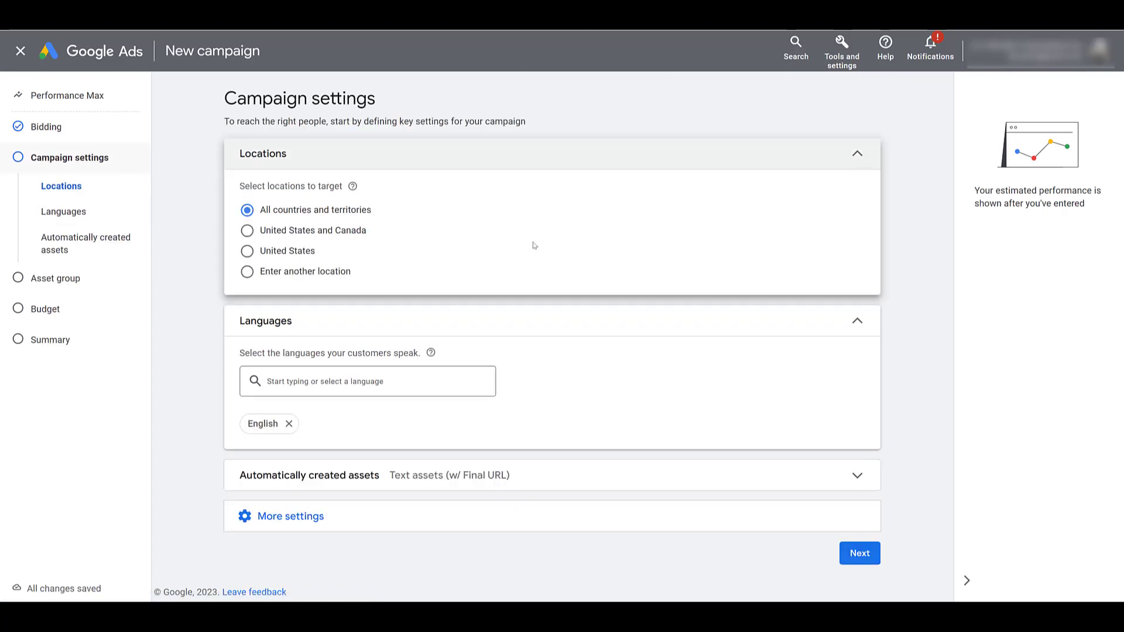
click(599, 480)
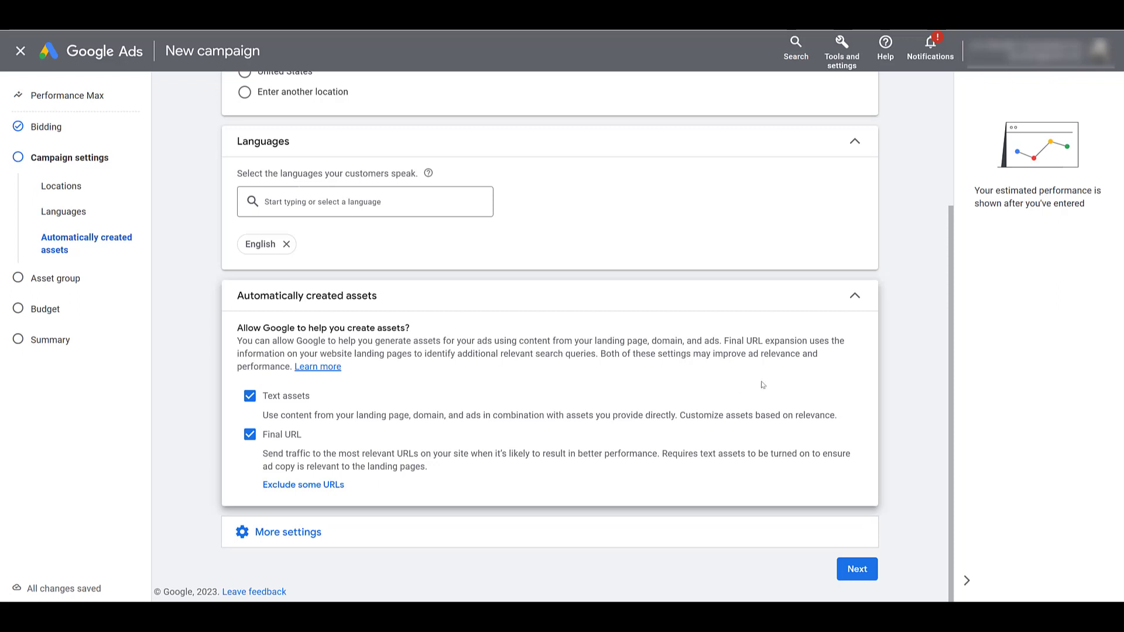
click(856, 297)
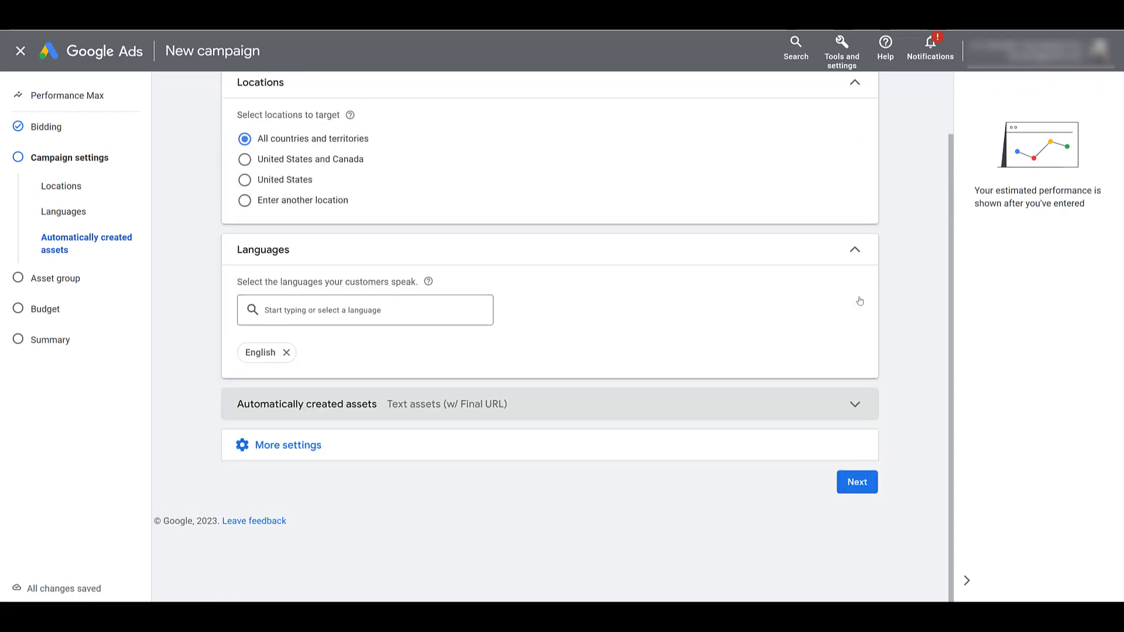
click(714, 409)
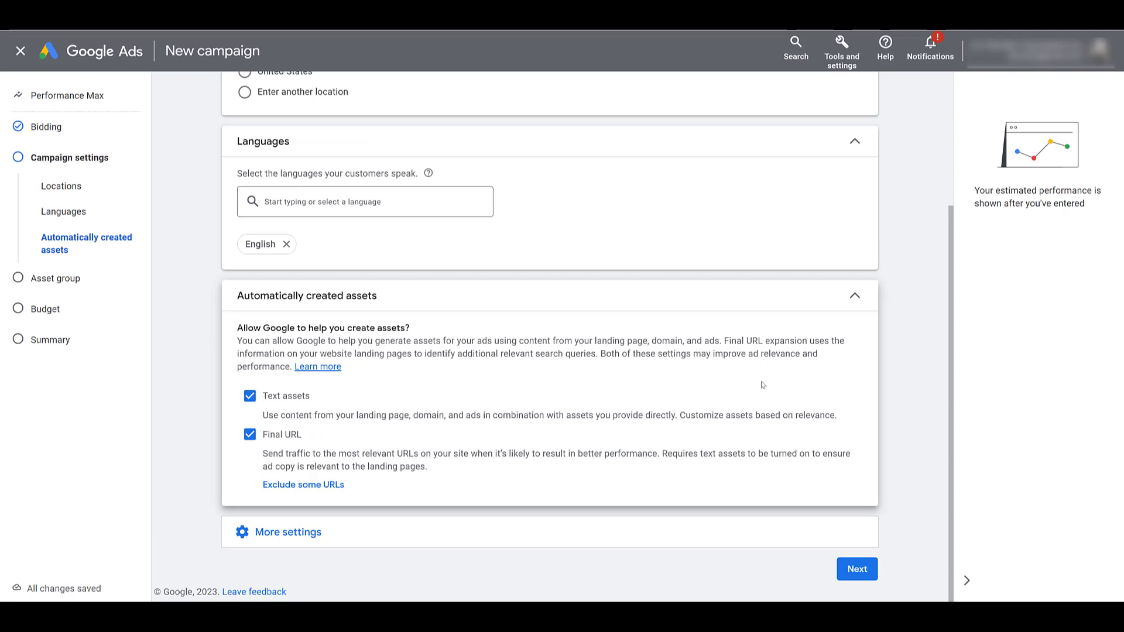
click(734, 299)
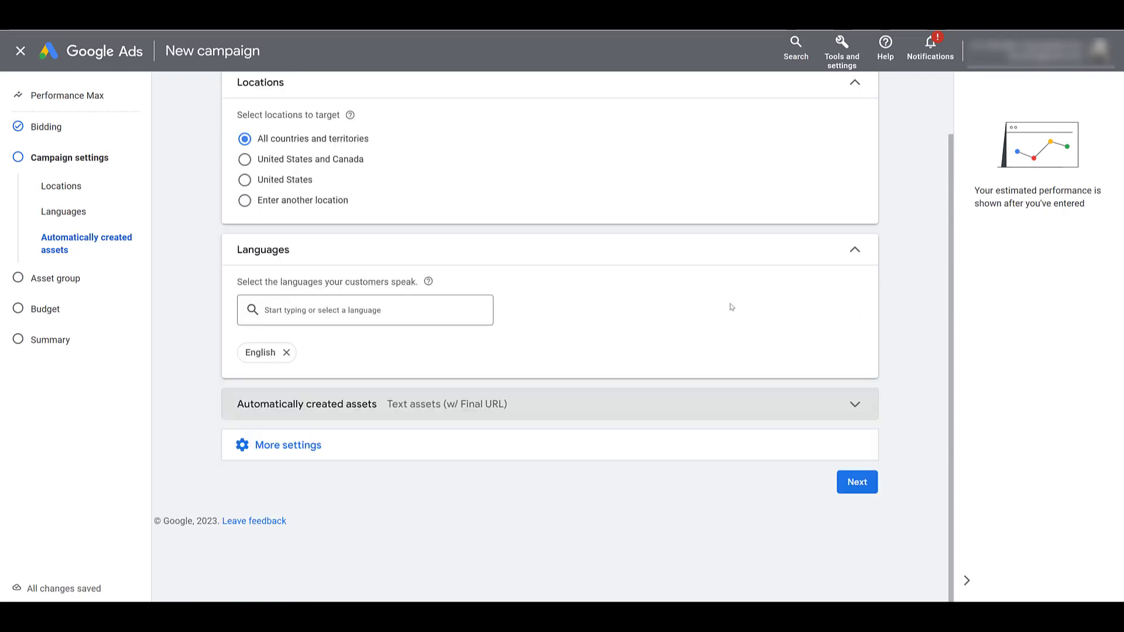
click(570, 451)
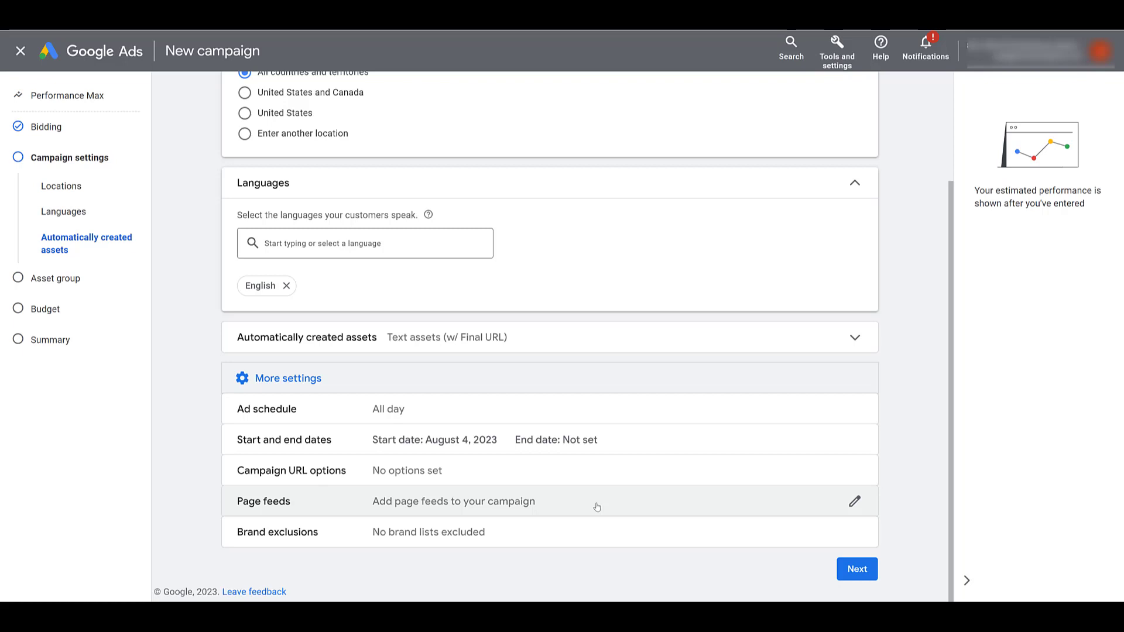
Under Page feeds, tick Blog Feed to attach it to Leads-Performance Max-5
click(596, 507)
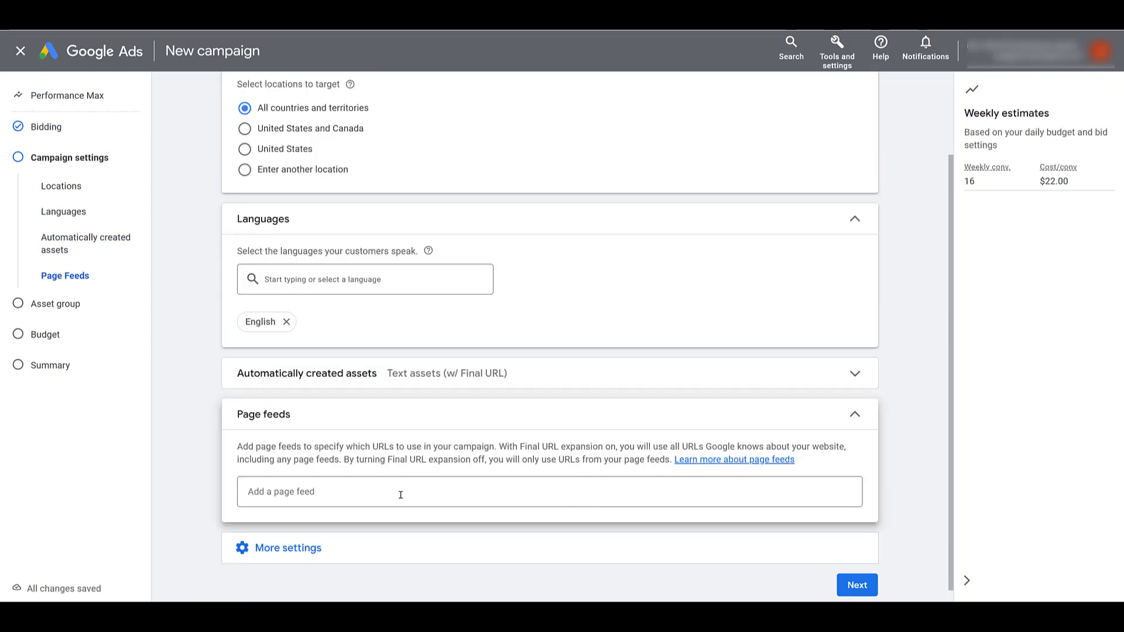
click(442, 496)
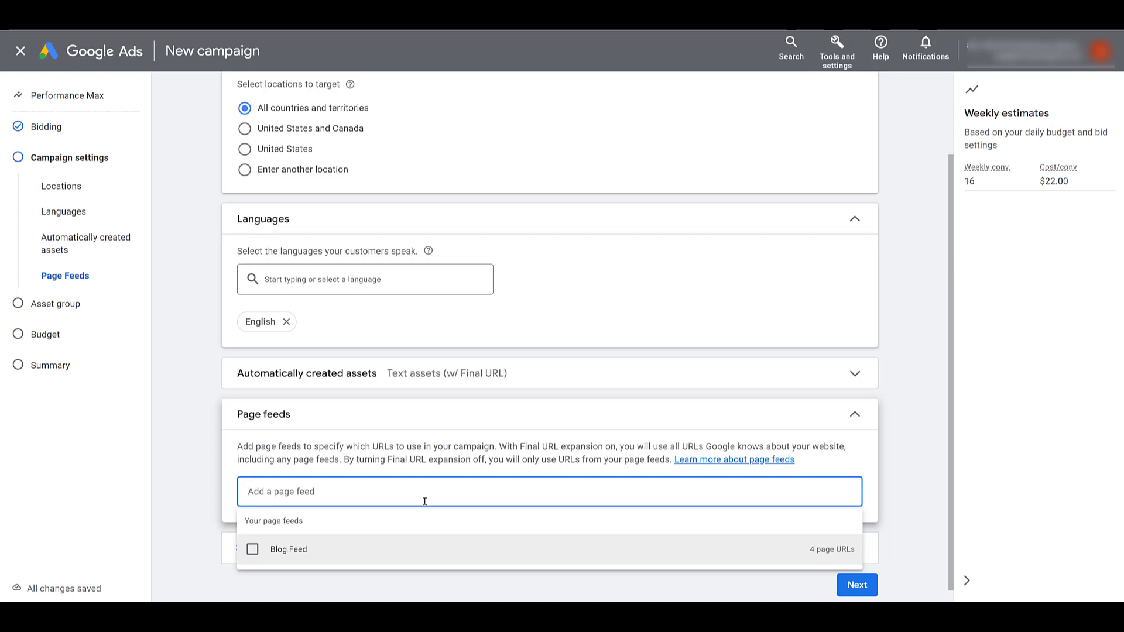
click(251, 551)
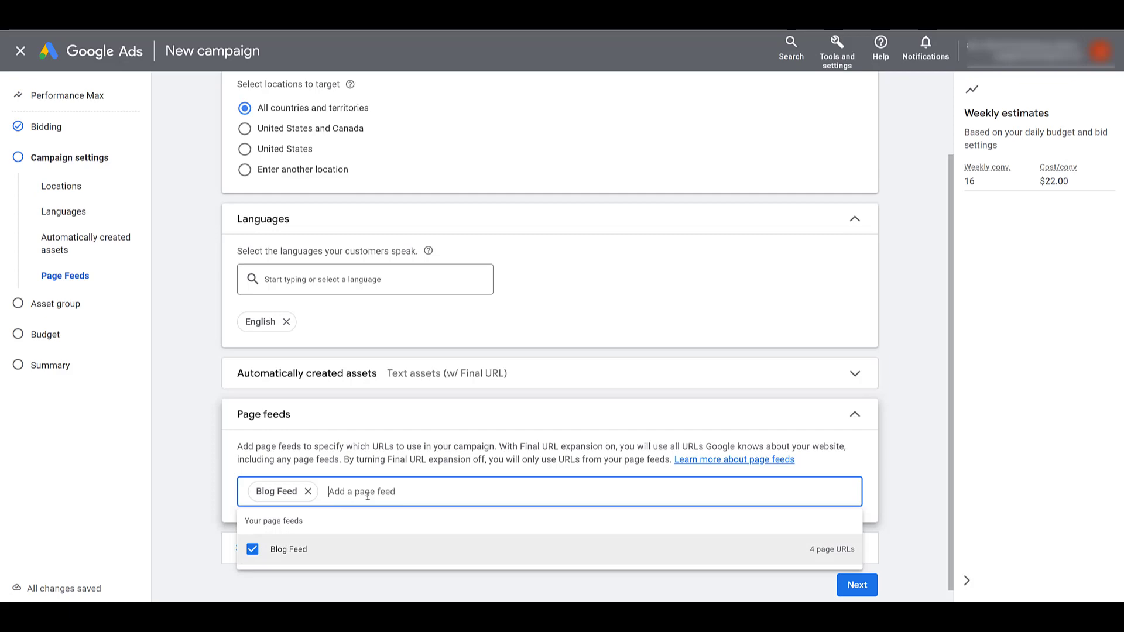
key(Escape)
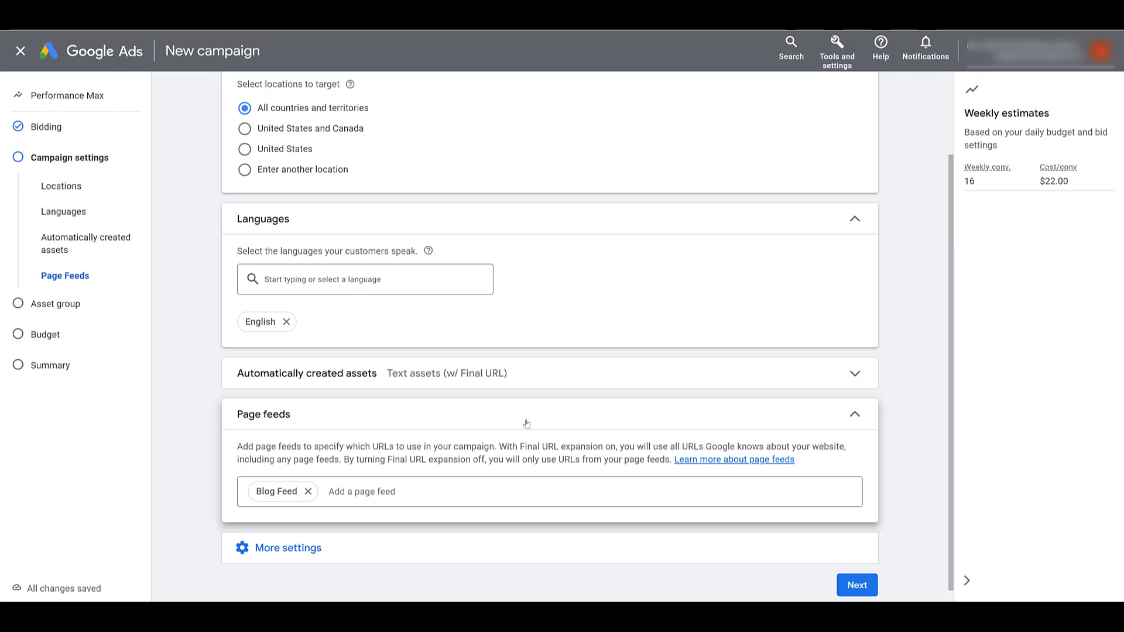
Untick Final URL under Automatically created assets and continue to the Asset Group 1 step
click(575, 377)
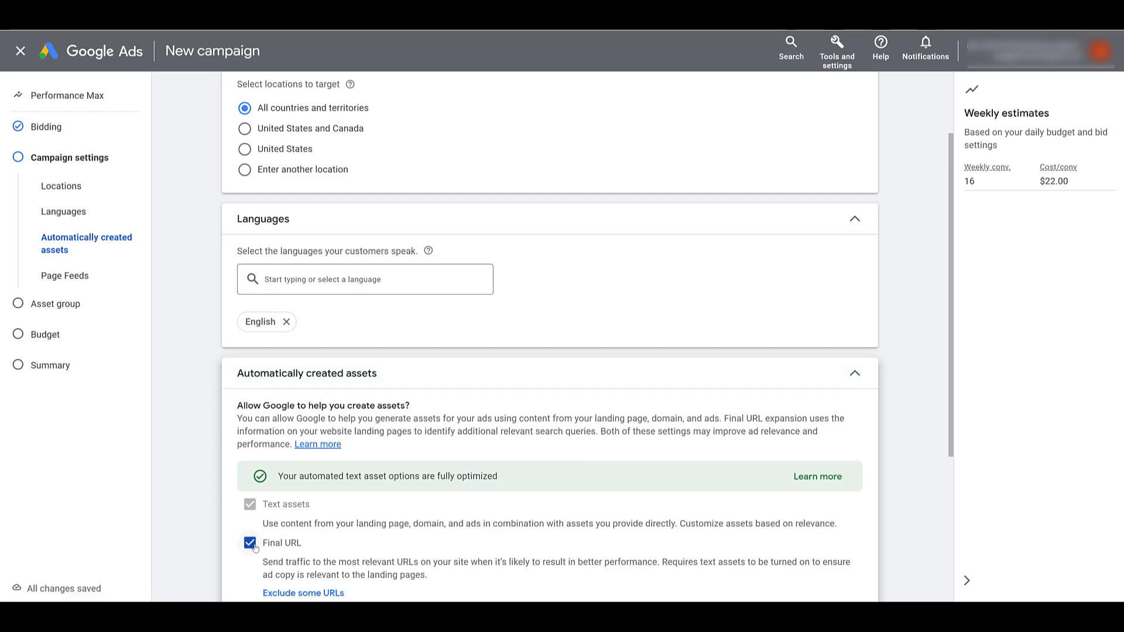
click(250, 543)
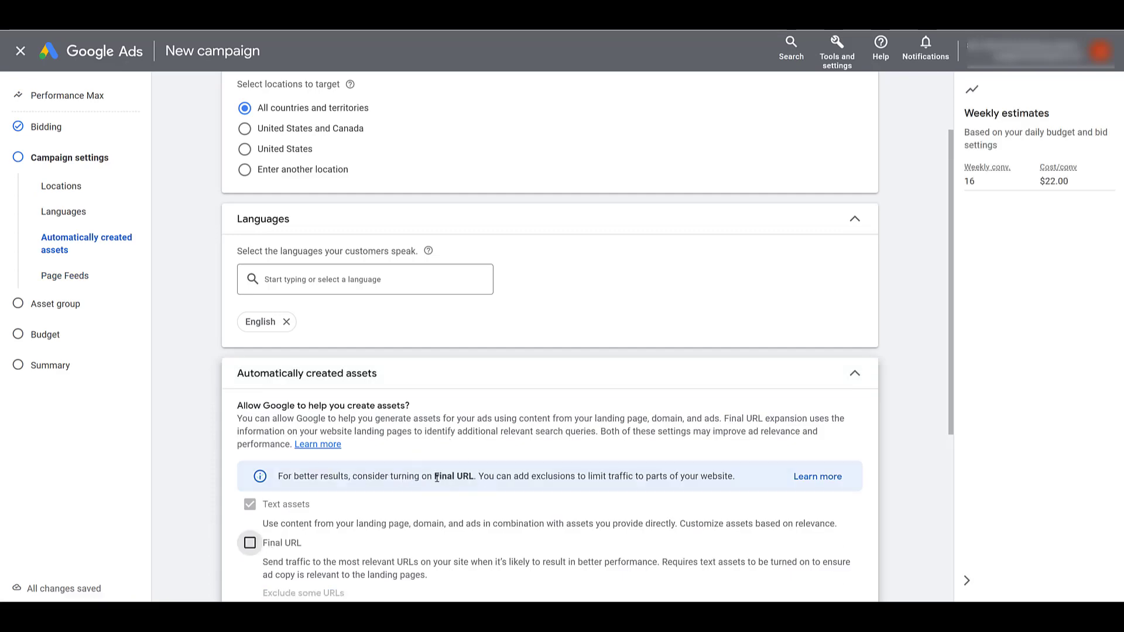
scroll(436, 480, down, 5)
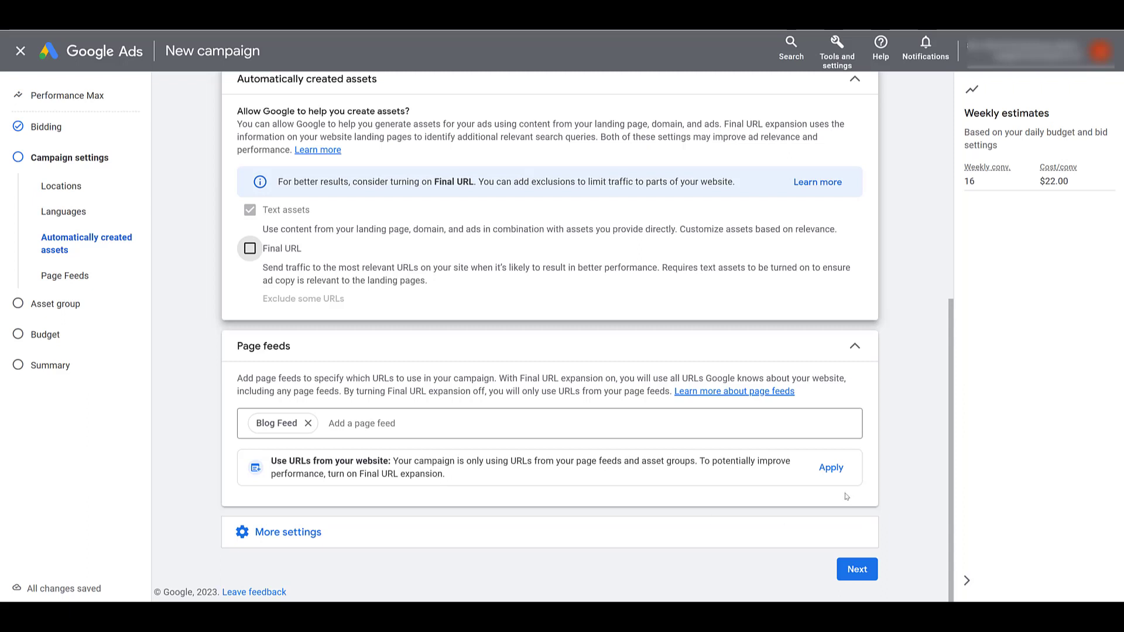
click(849, 571)
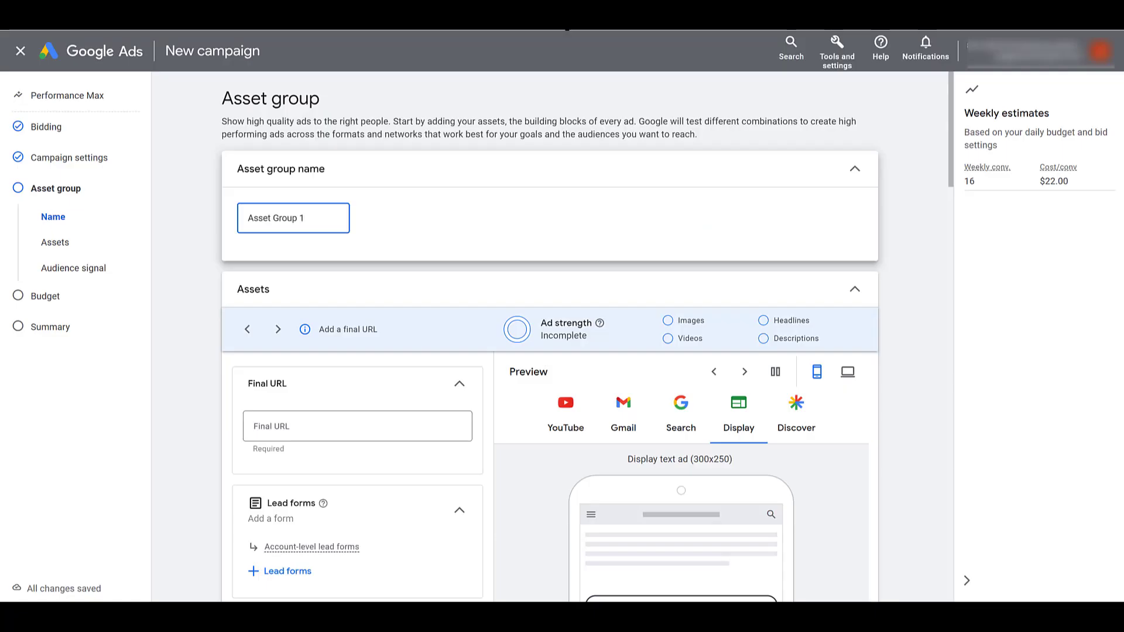
Expand More options on Asset Group 1 and choose + URL rules
scroll(482, 124, down, 4)
scroll(479, 239, down, 8)
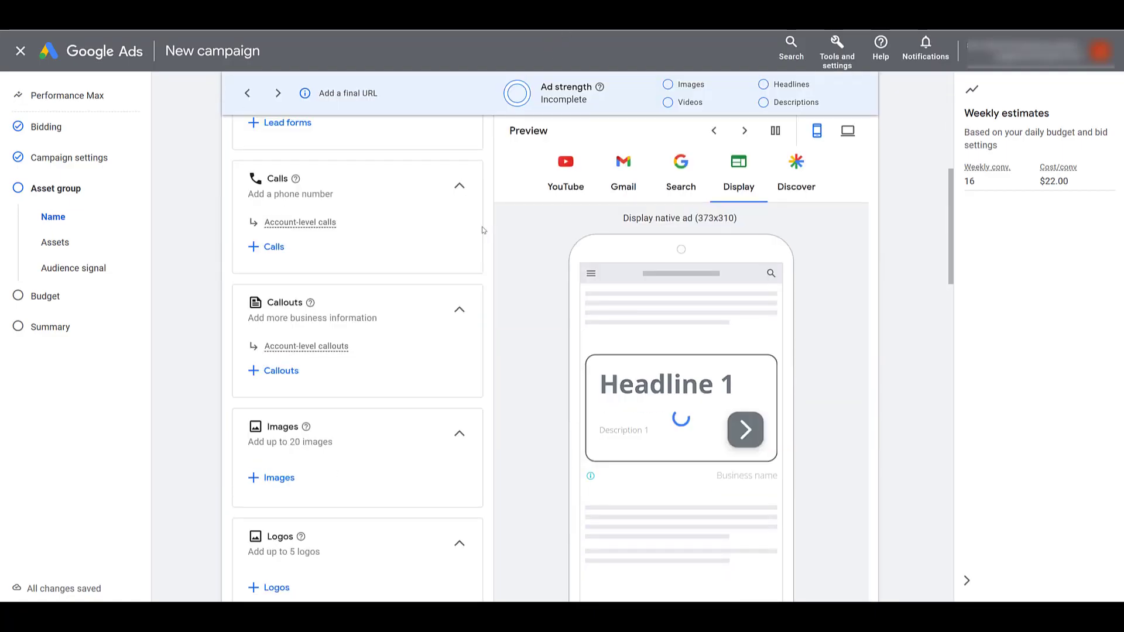
scroll(478, 239, down, 10)
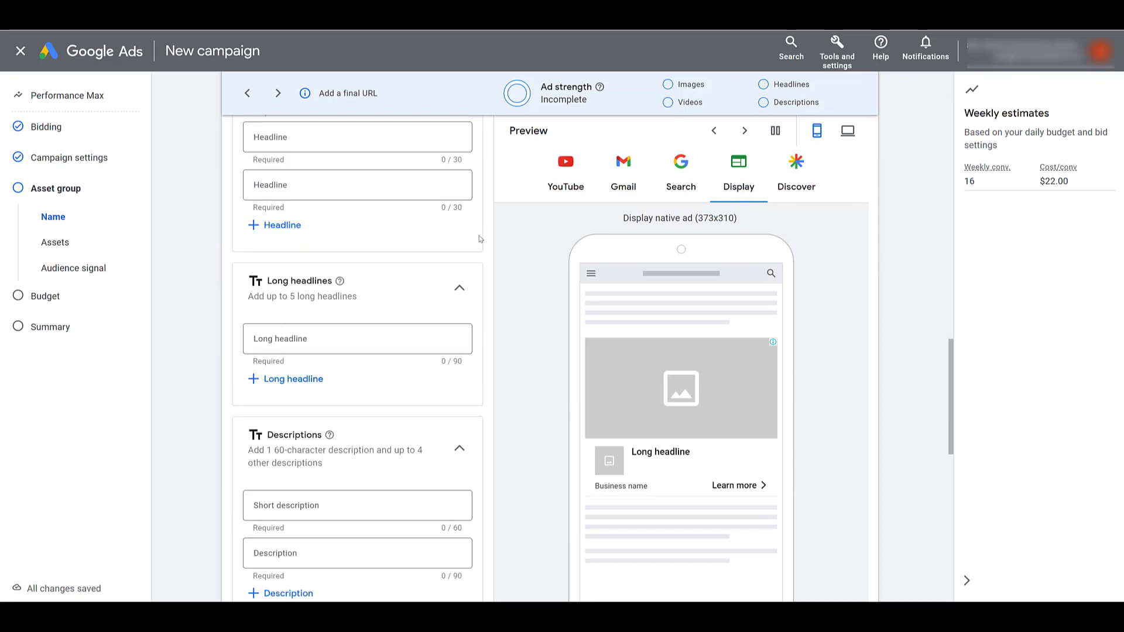
scroll(479, 240, down, 10)
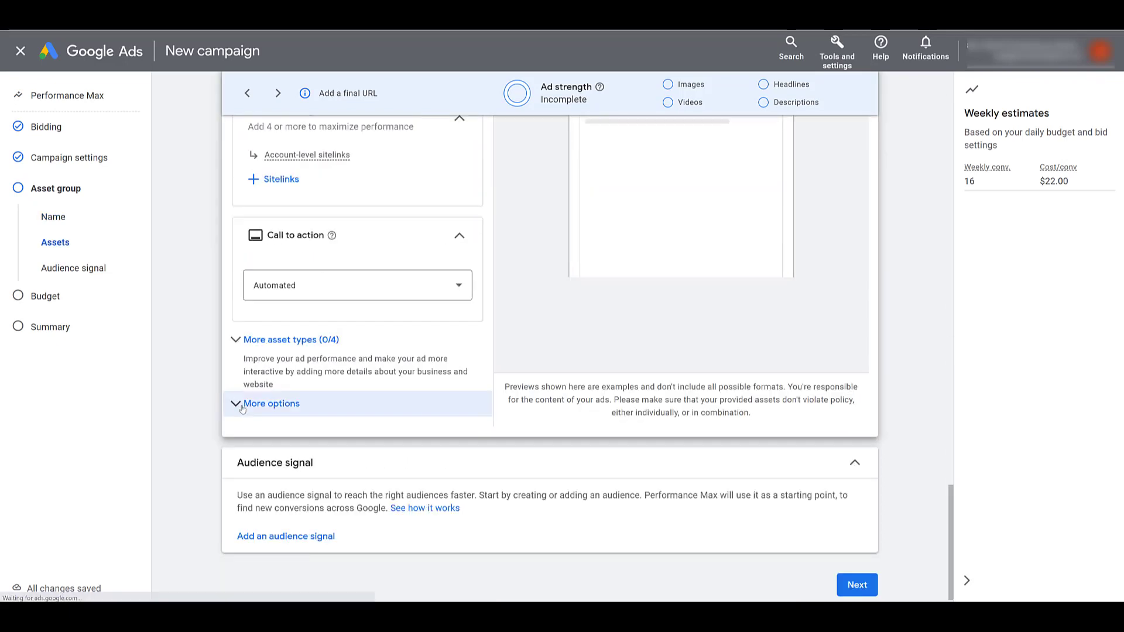
click(241, 404)
scroll(351, 431, down, 4)
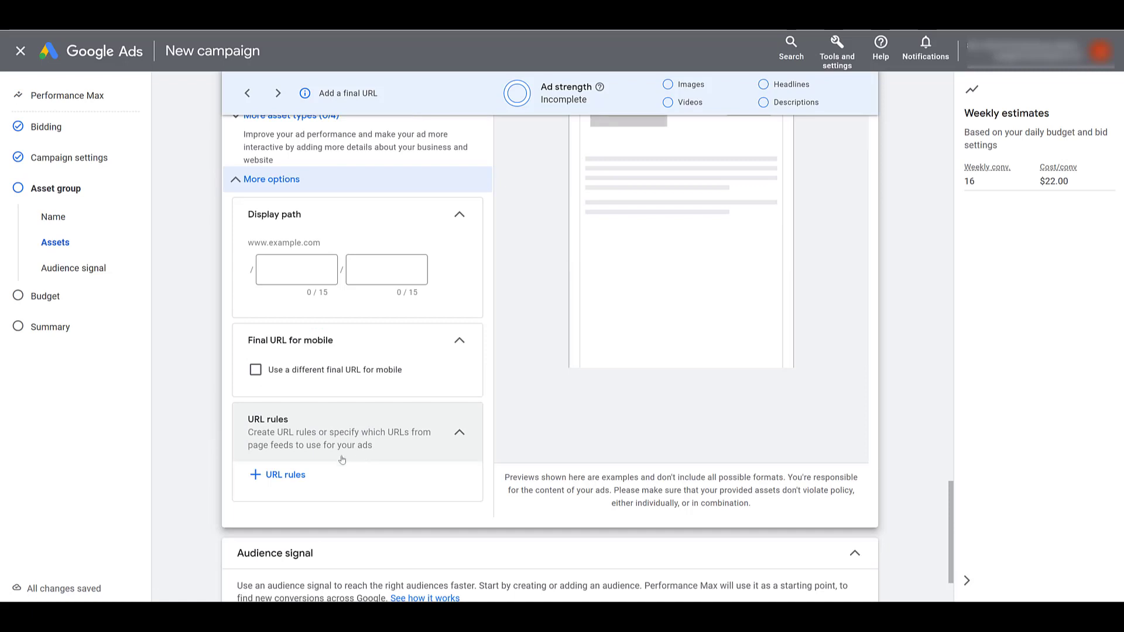
click(285, 480)
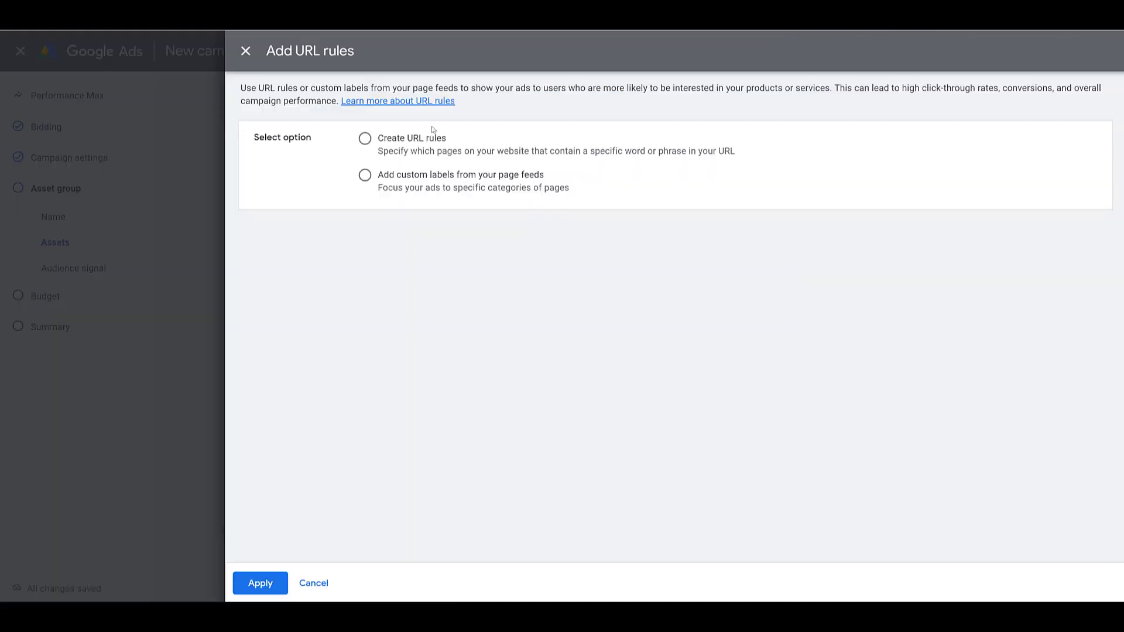
Add the page-feed custom label MSFT_ADS as a URL rule and apply it to Asset Group 1
click(365, 176)
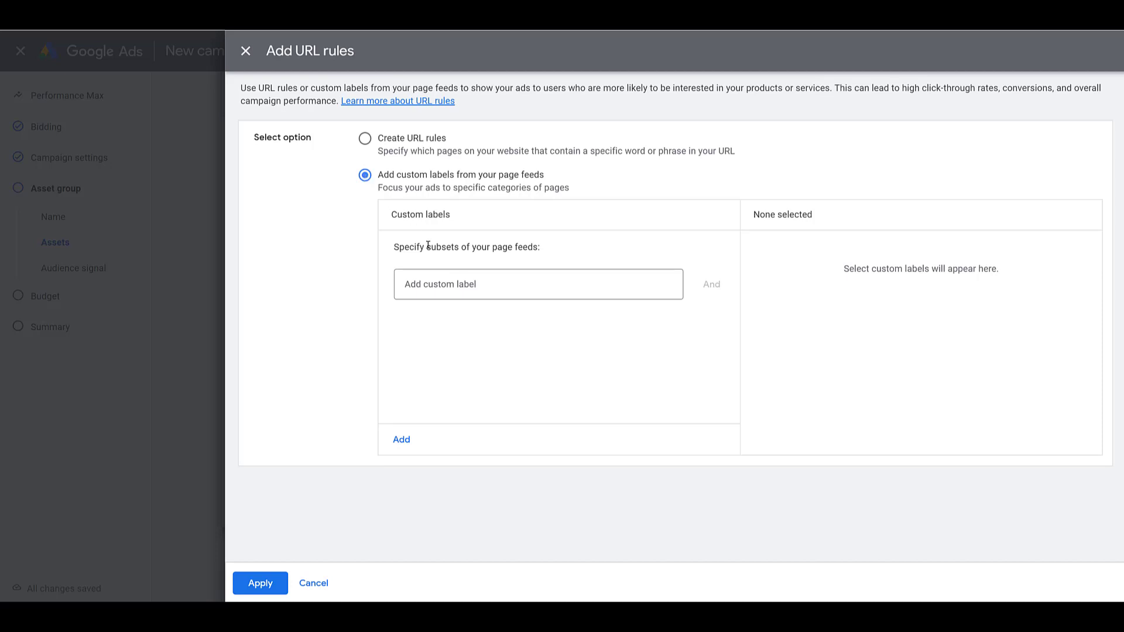
click(451, 285)
text(MSFT_ADS)
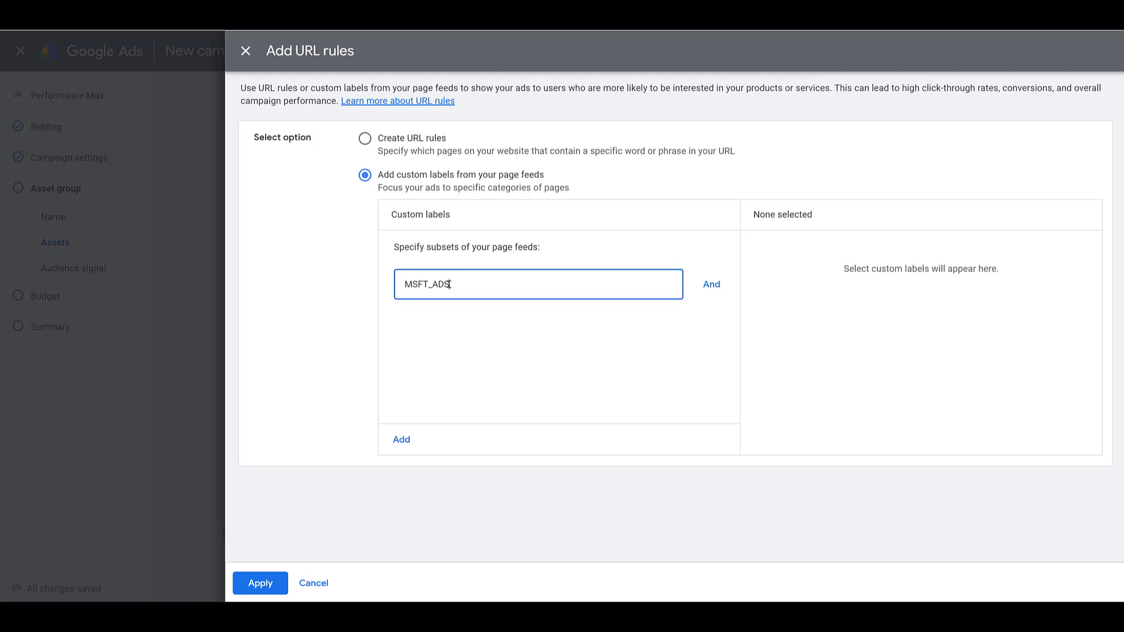
click(400, 443)
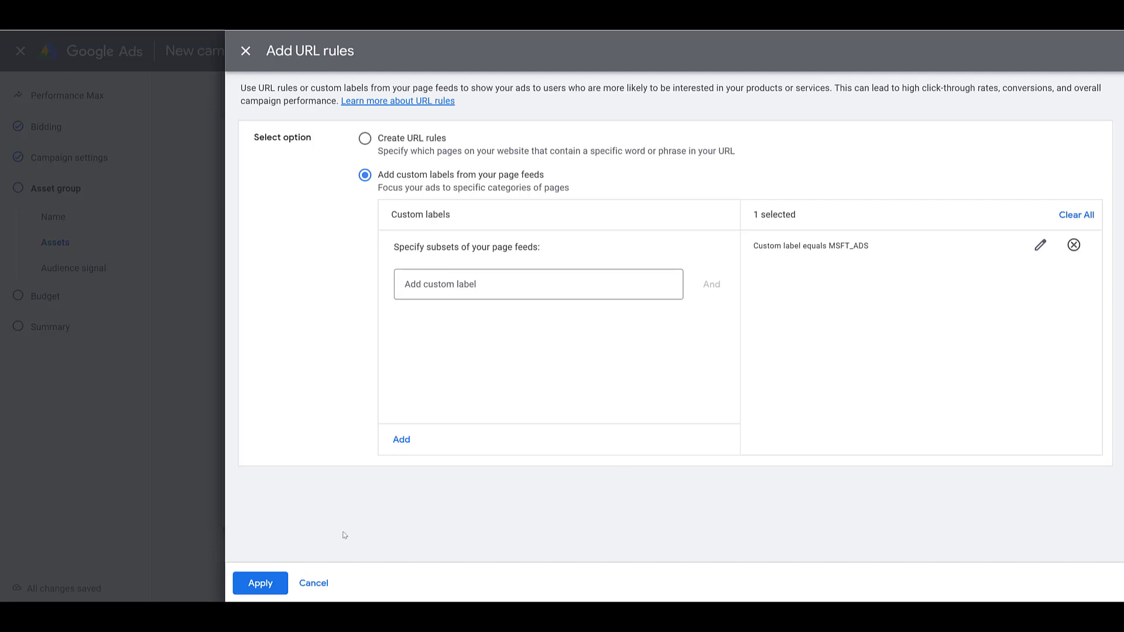
click(260, 583)
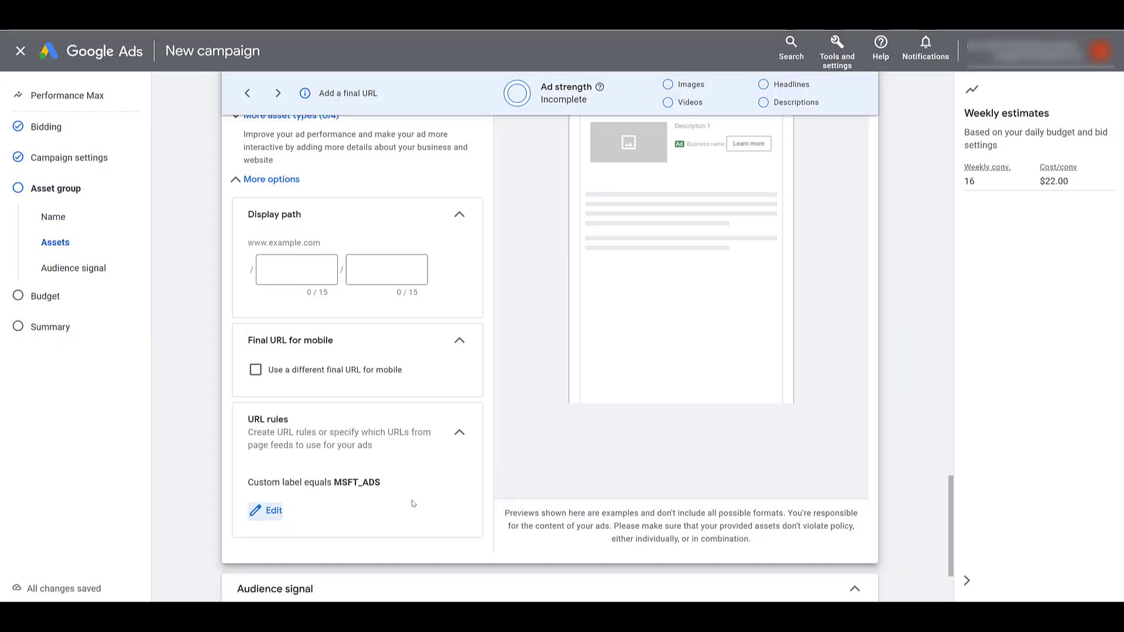
Leave the asset group page for Campaign settings in the left navigation
scroll(506, 520, down, 3)
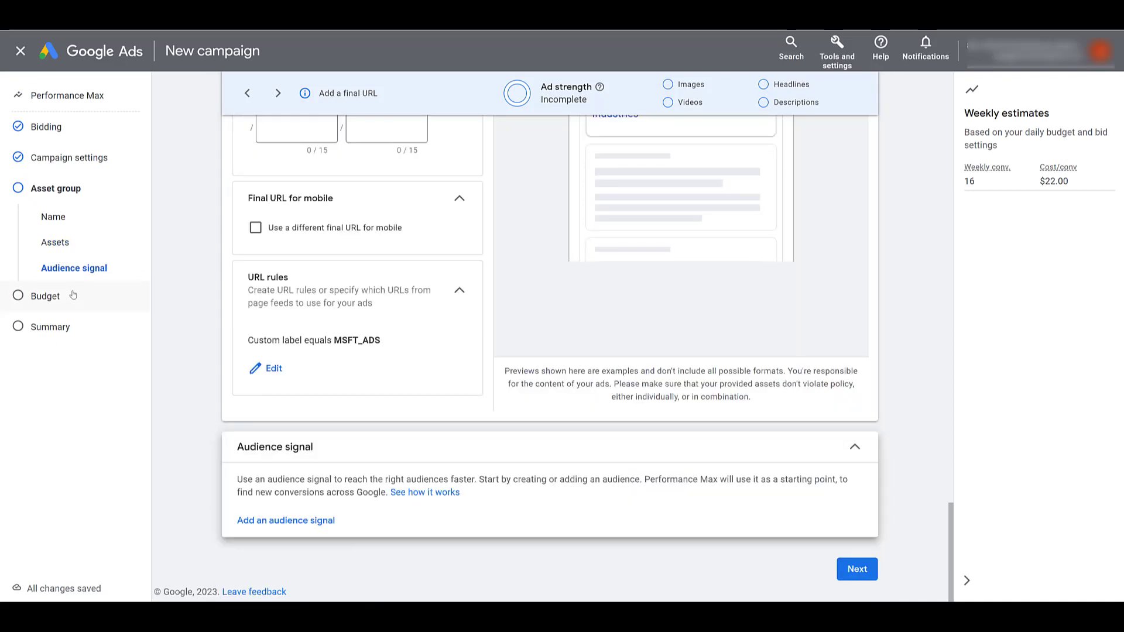
scroll(644, 228, up, 15)
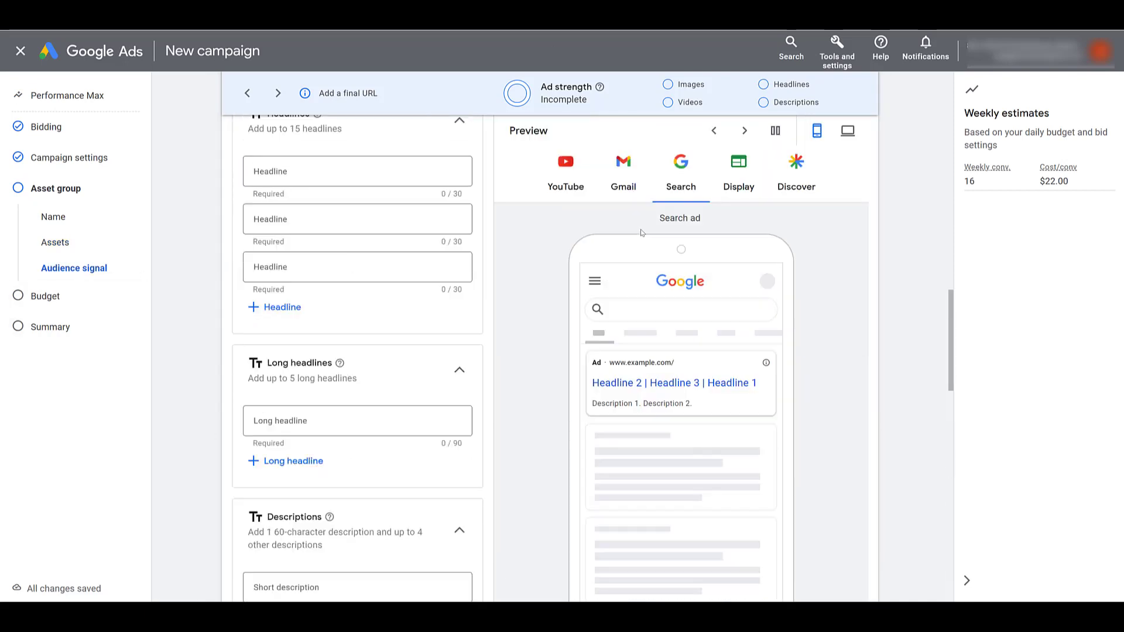
scroll(641, 233, down, 15)
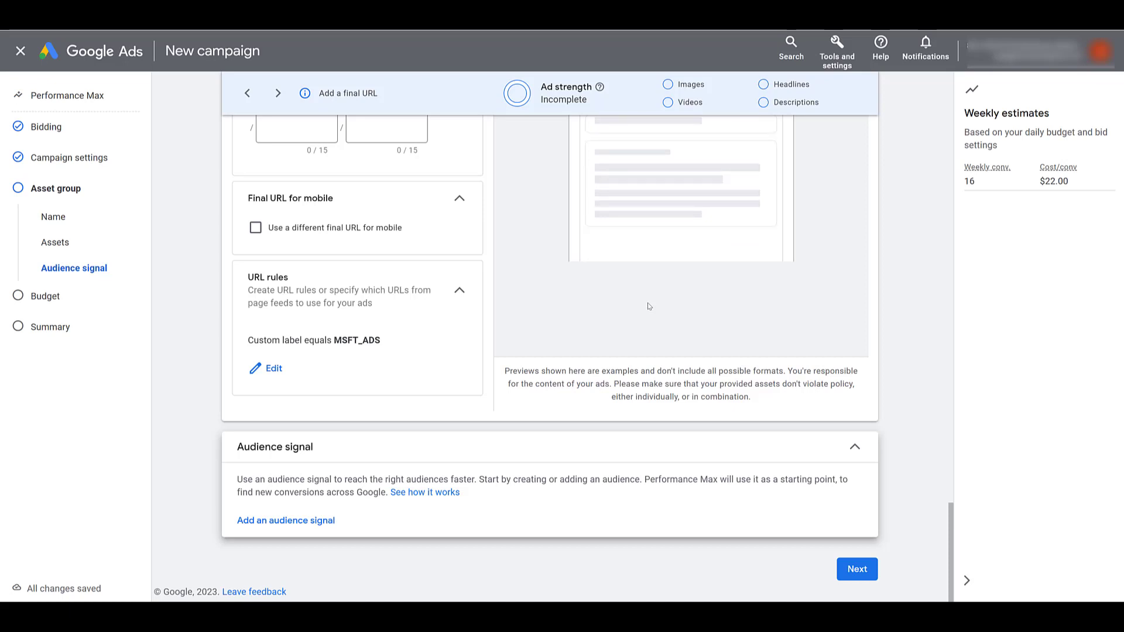
click(74, 157)
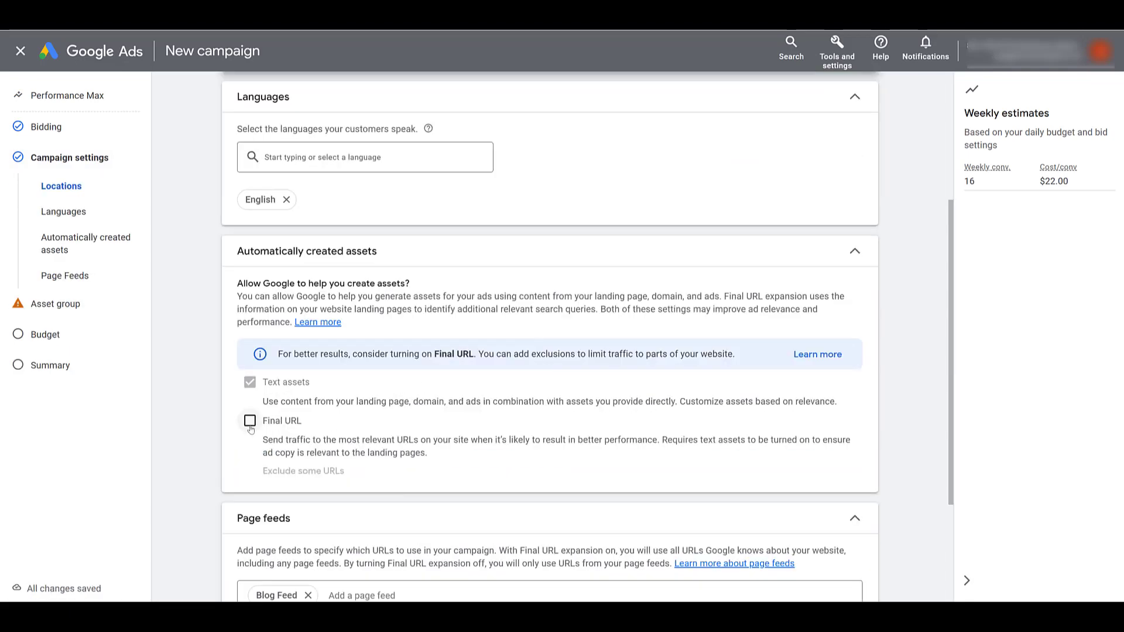
Re-tick Final URL expansion and choose Exclude some URLs to open the Excluded URLs panel
click(250, 427)
scroll(201, 442, down, 2)
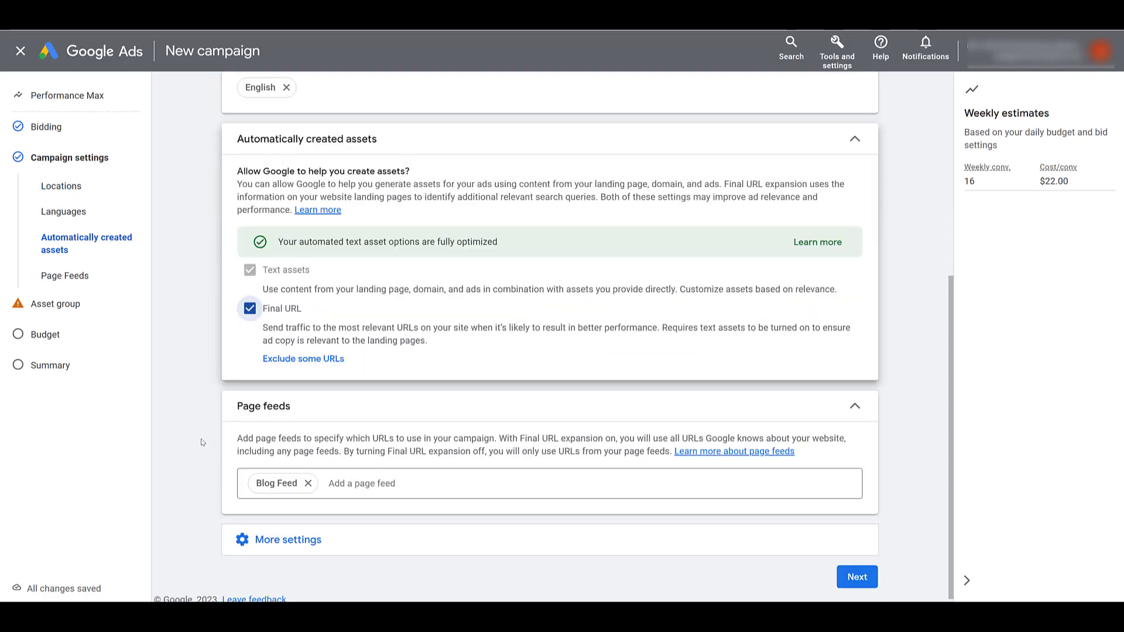
click(303, 358)
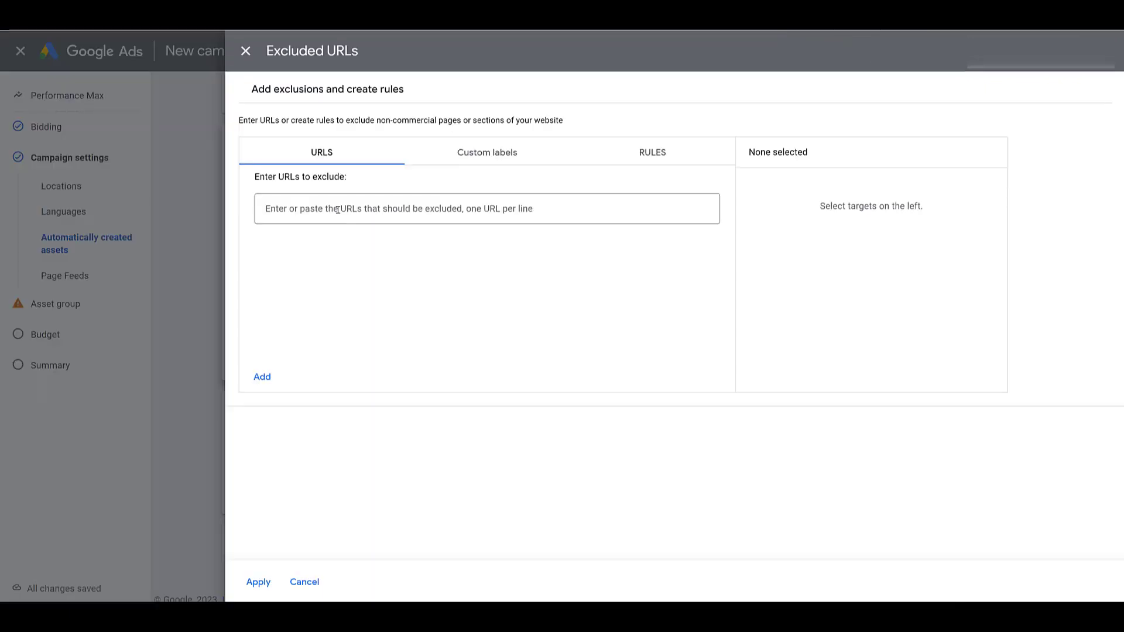
Add the custom label GOOGLE_ADS to the URL expansion exclusions and apply it
click(488, 163)
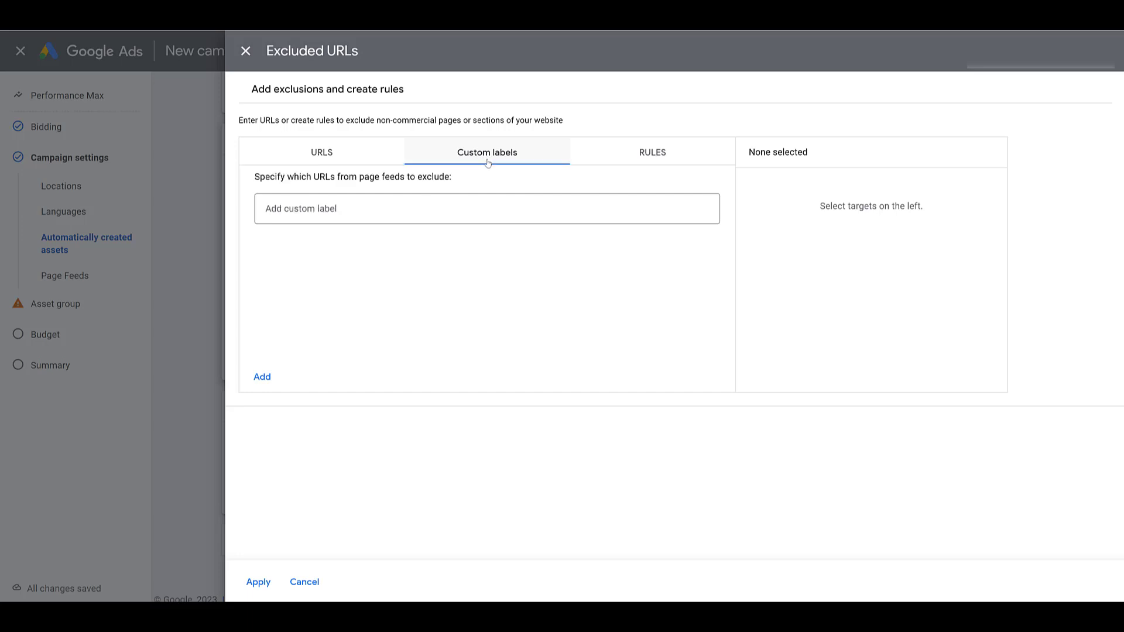
click(456, 214)
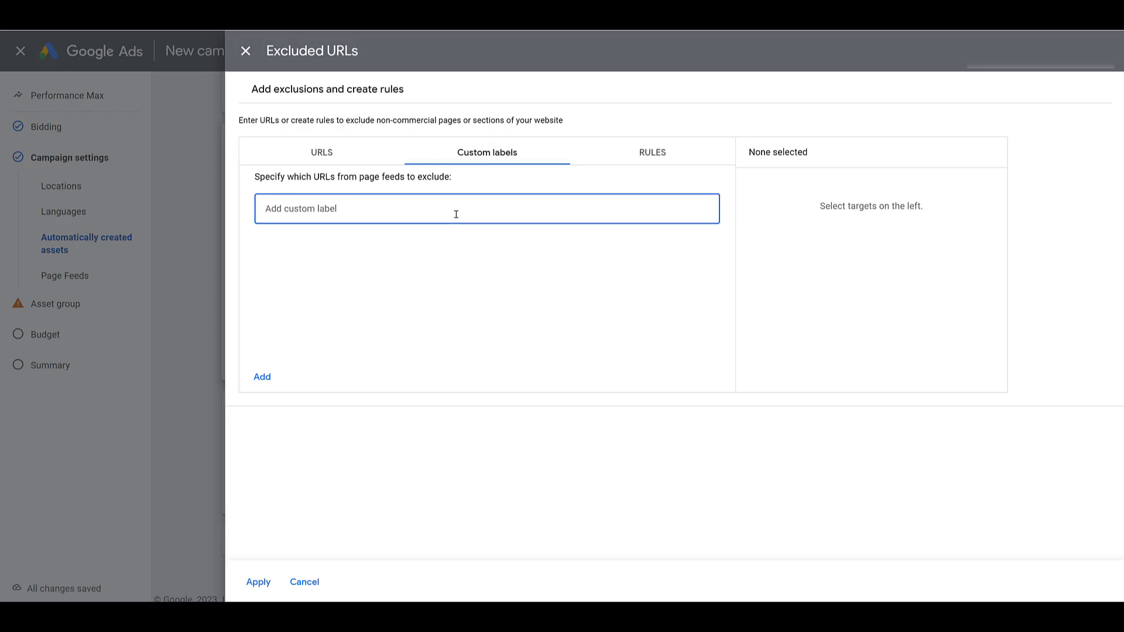
text(GOOGLE_ADS)
click(258, 385)
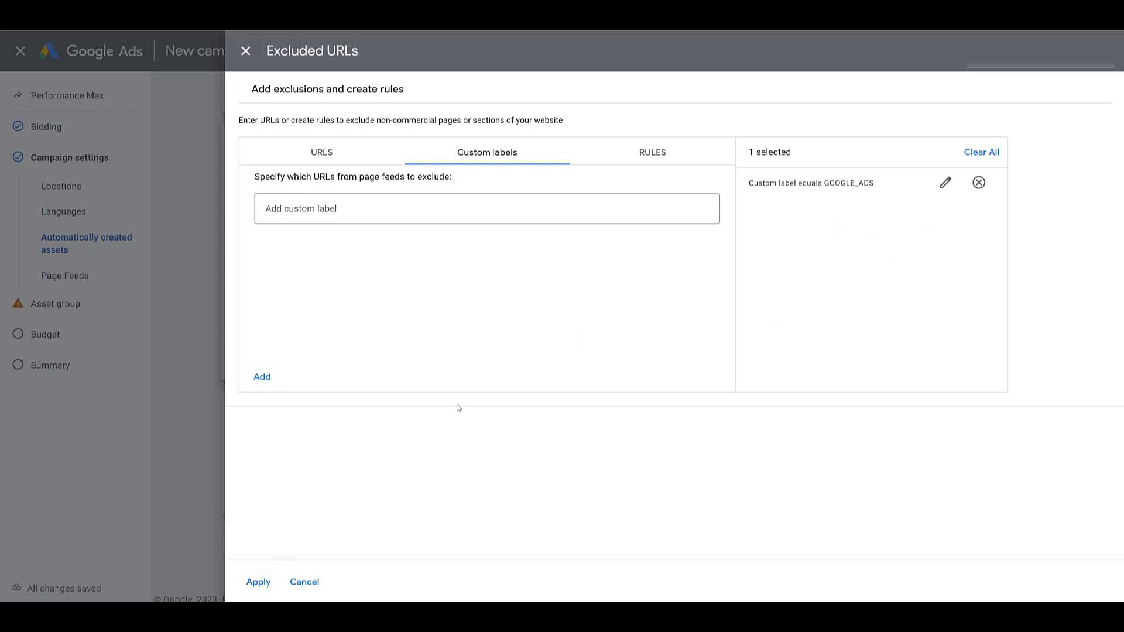
click(257, 582)
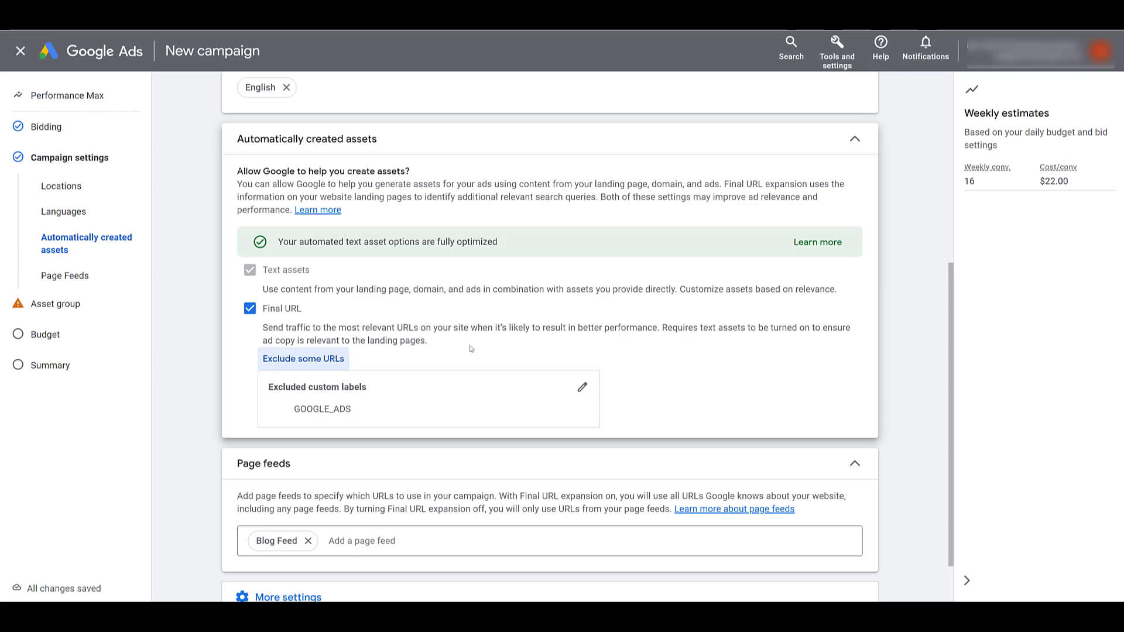
Untick the Final URL option under Automatically created assets to disable URL expansion
click(249, 309)
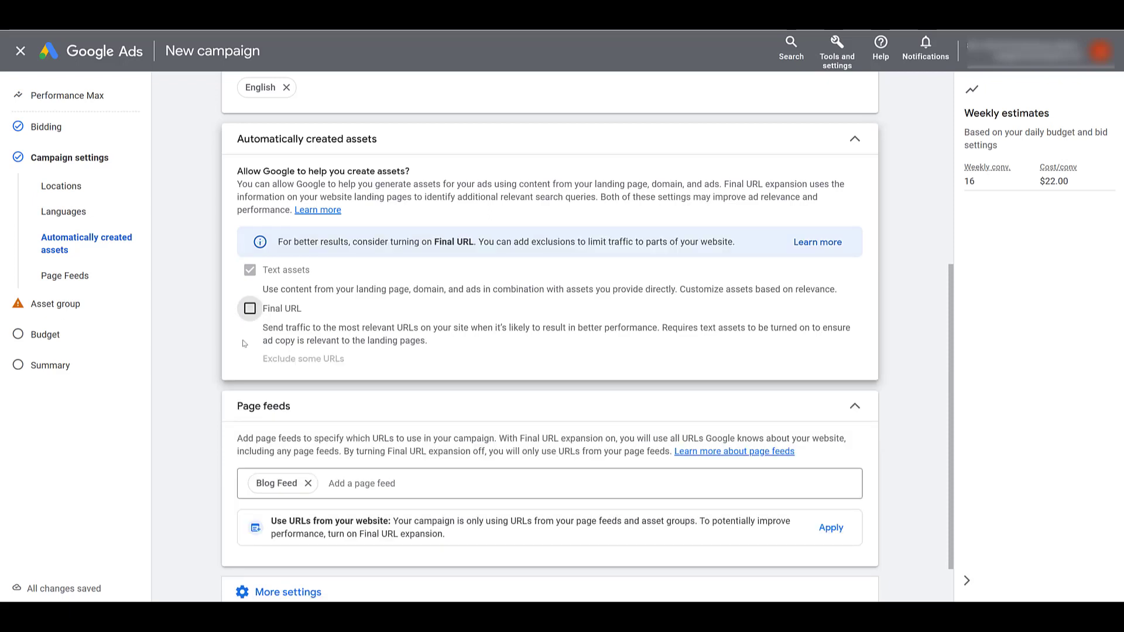